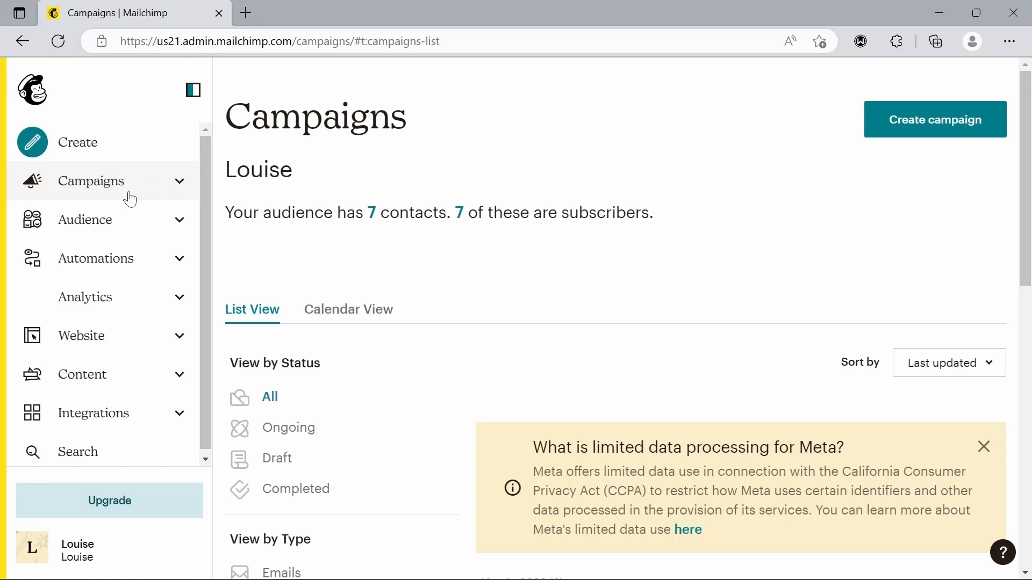
Open the form for adding a single subscriber from the audience's contact list and review its fields
left_click(146, 221)
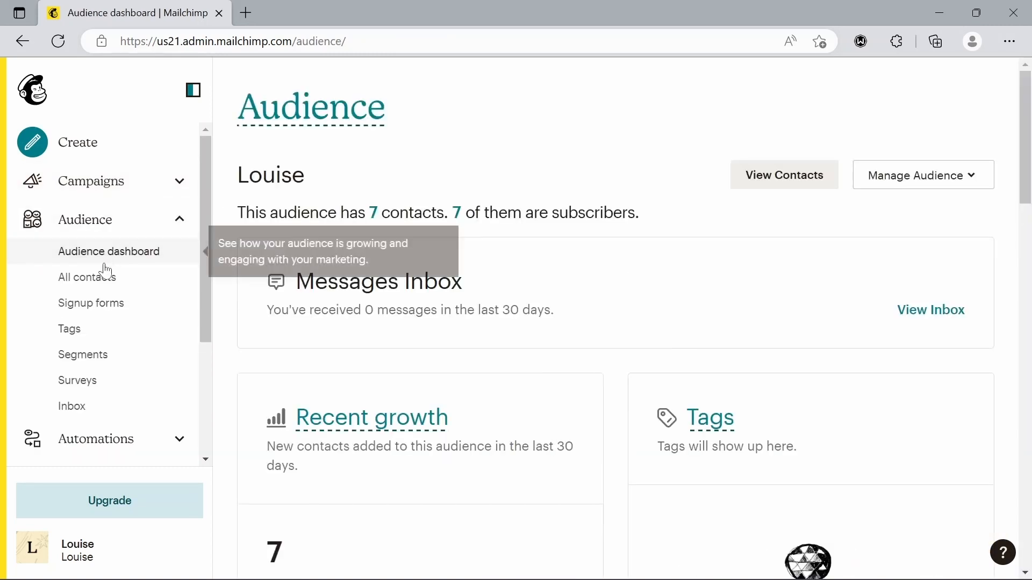
left_click(100, 282)
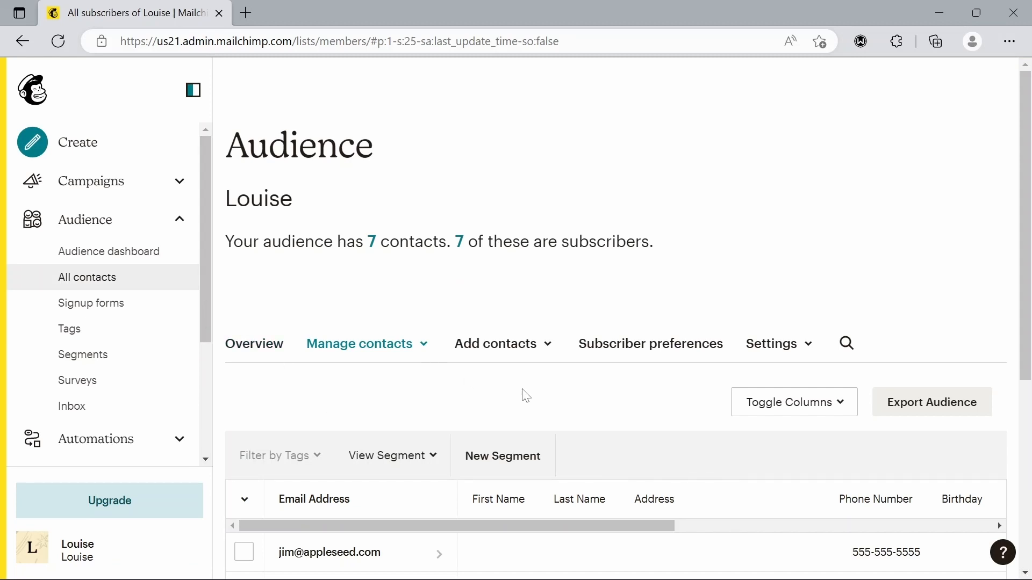
left_click(535, 359)
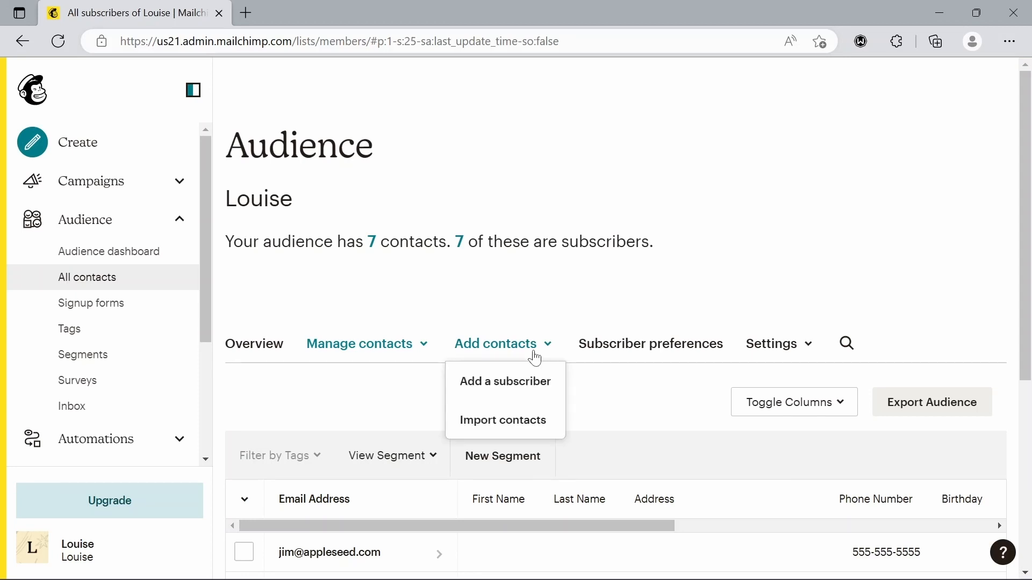
left_click(523, 380)
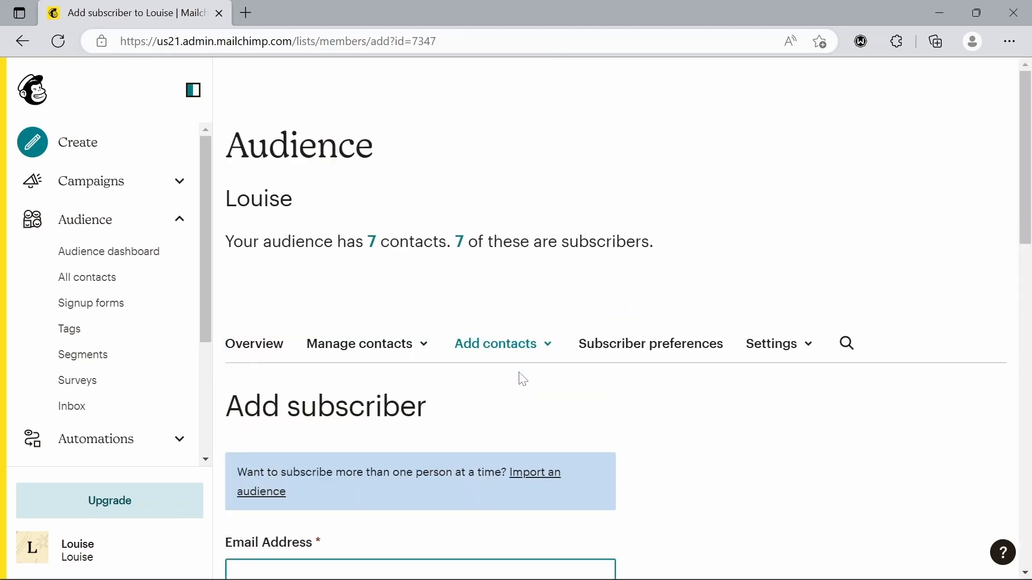
scroll(522, 379, "down", 5)
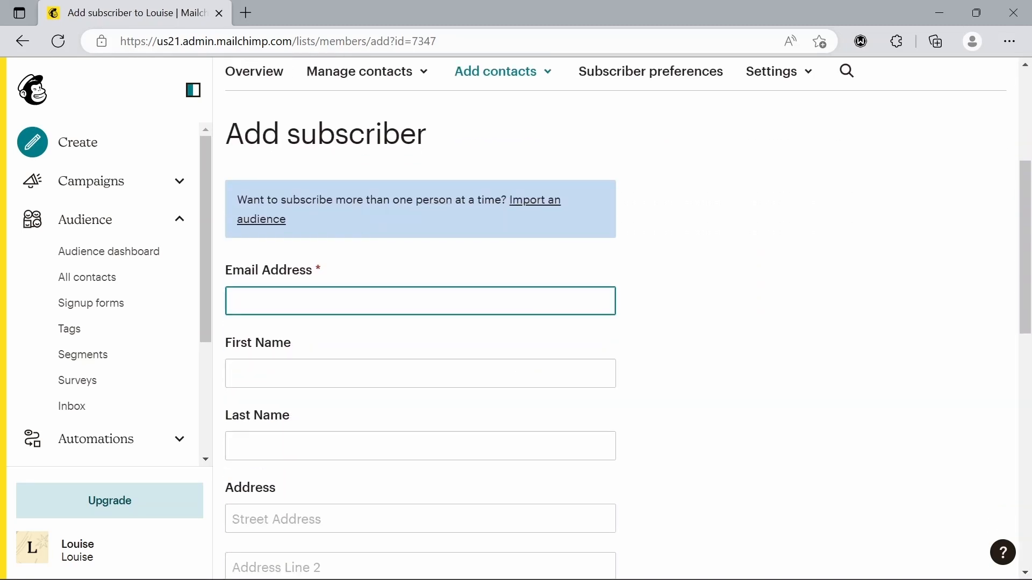
scroll(522, 379, "down", 10)
scroll(523, 380, "up", 15)
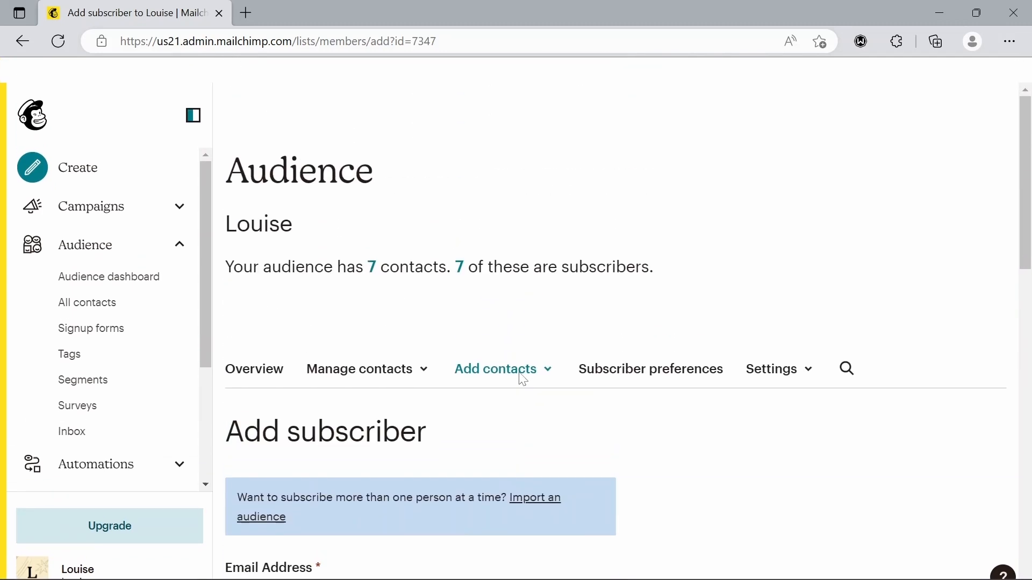
Start a contact import, choose the Upload a file method, and exit the import
left_click(524, 350)
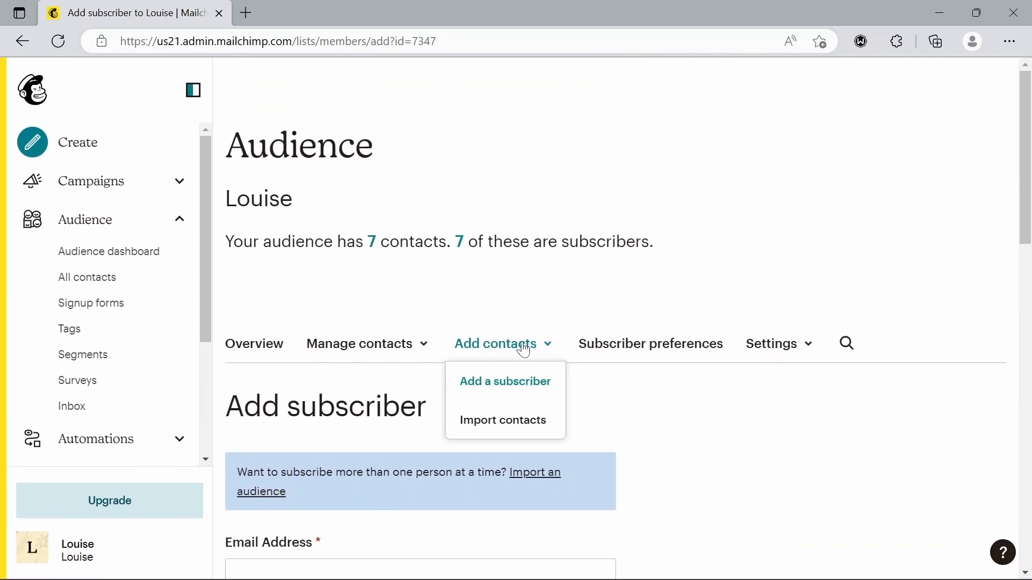
left_click(525, 421)
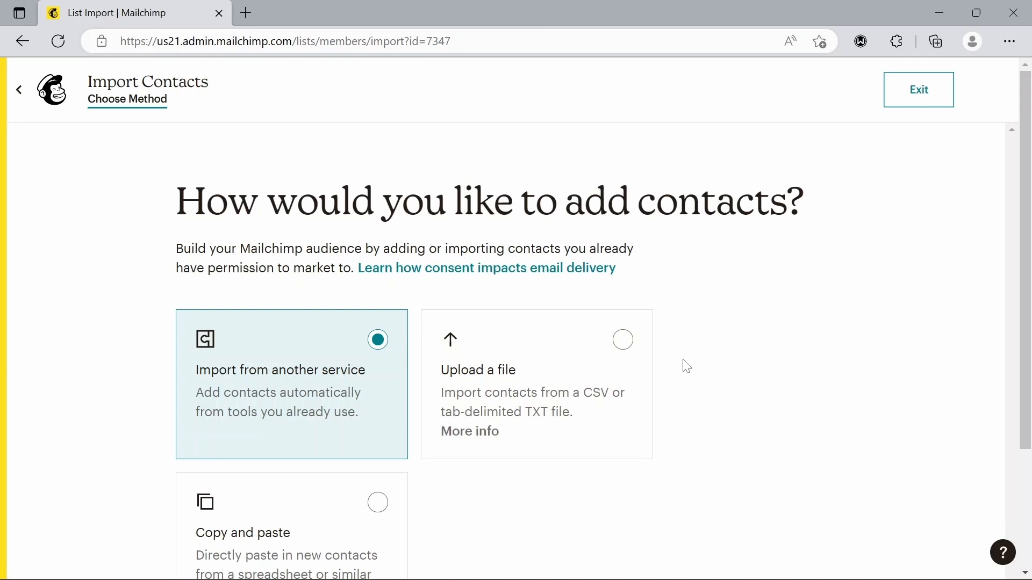
left_click(603, 383)
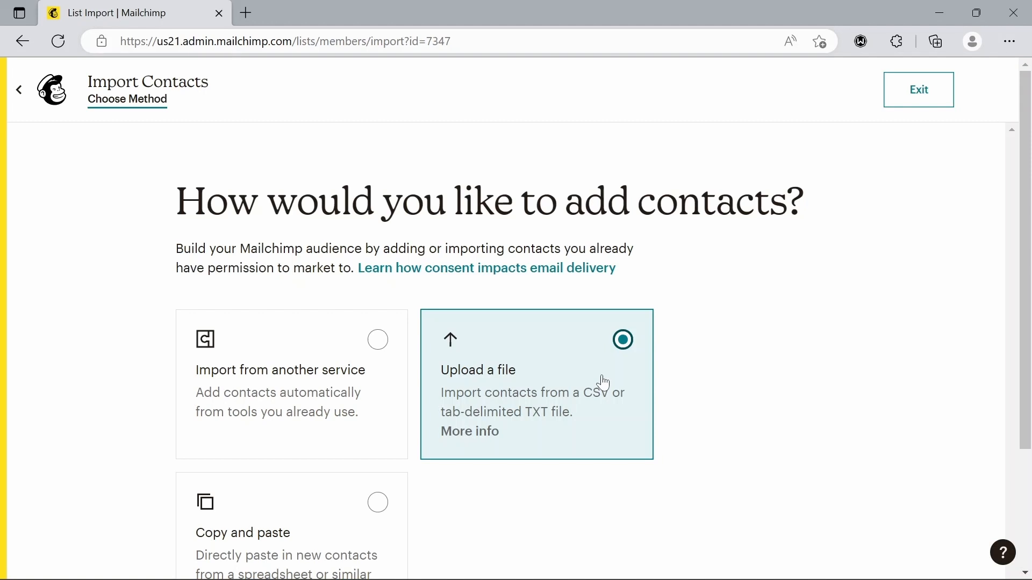
left_click(917, 93)
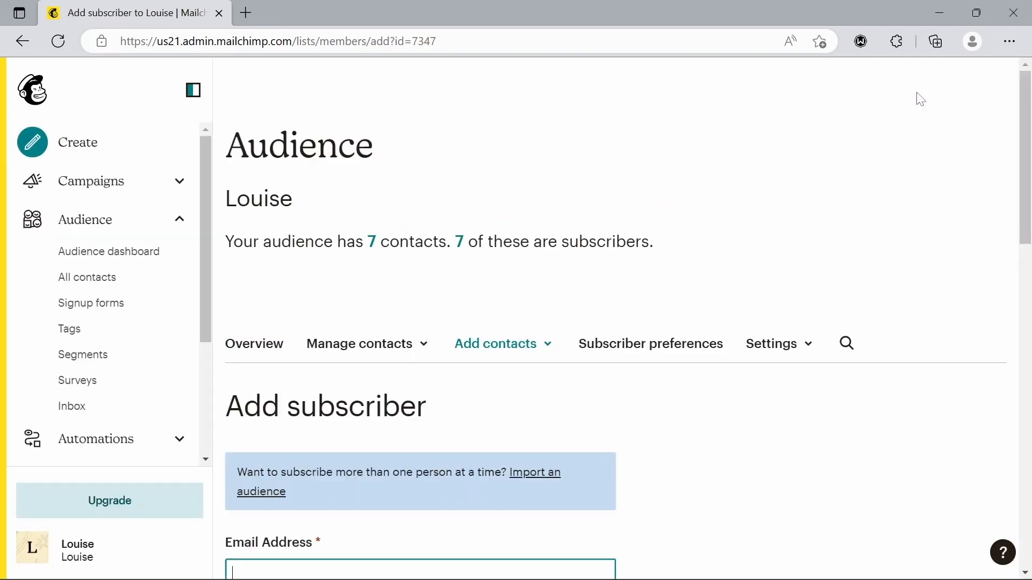
Return to the full contact list, select the first three contacts, and show the bulk actions available for them
left_click(109, 280)
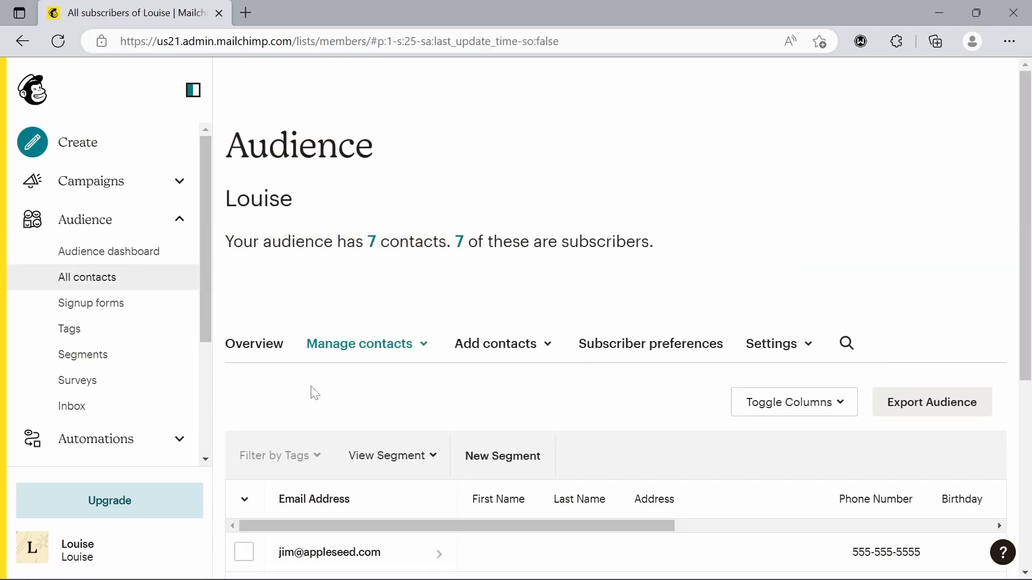
scroll(316, 394, "down", 3)
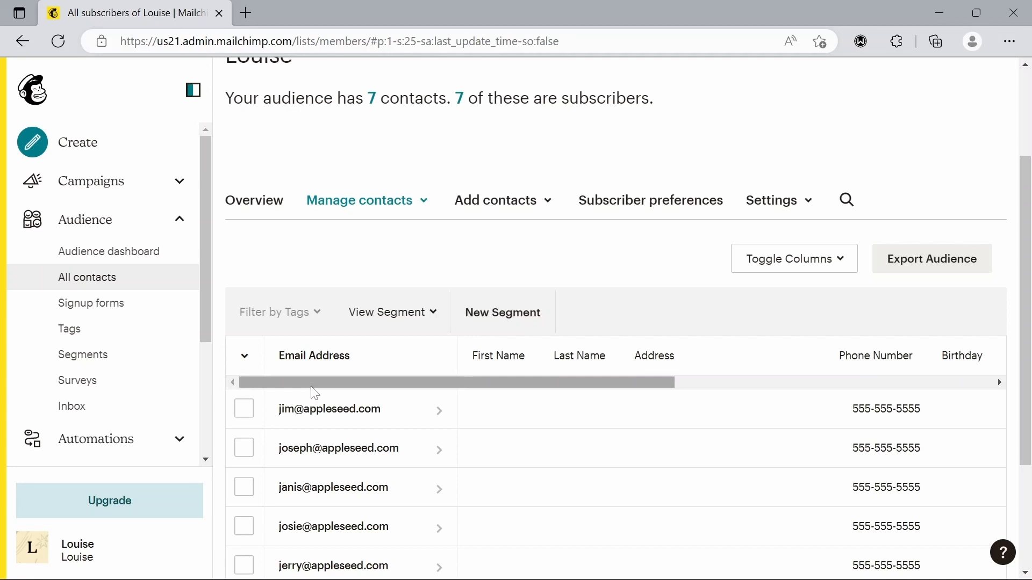
left_click(244, 409)
left_click(249, 448)
left_click(246, 490)
left_click(422, 323)
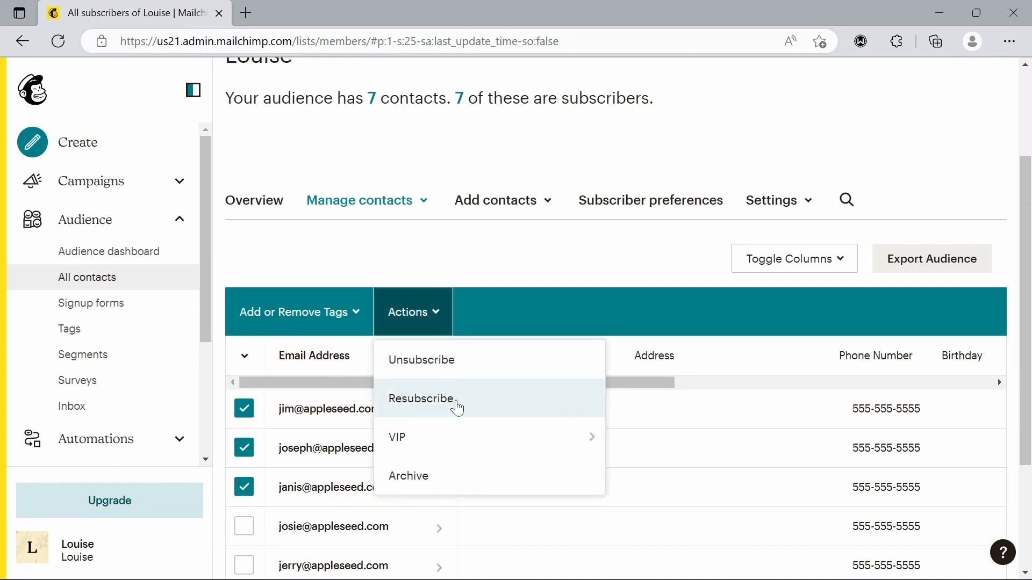
Deselect the three contacts and highlight the summary line of audience contacts and subscribers
left_click(247, 490)
left_click(247, 454)
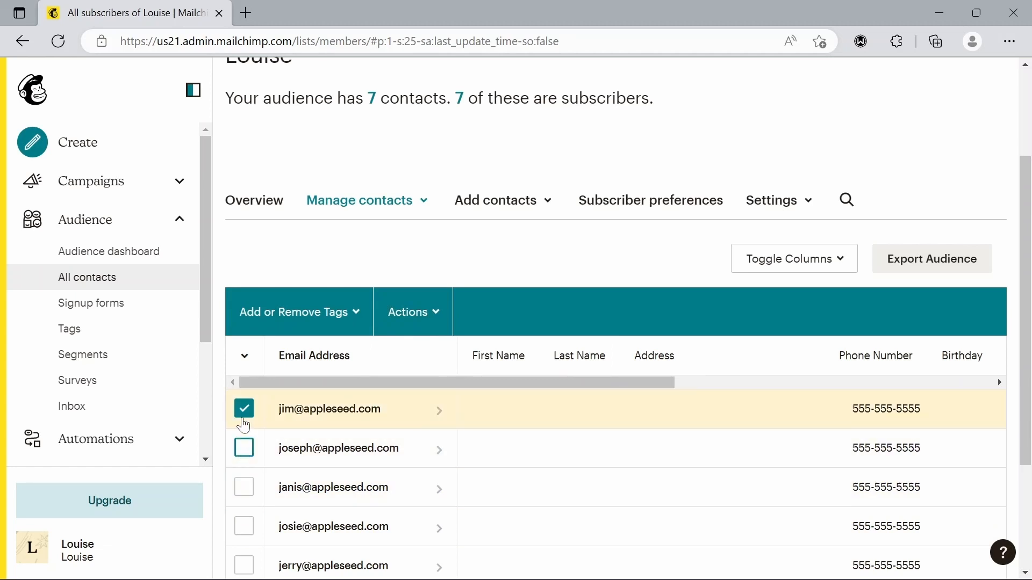
left_click(244, 415)
scroll(248, 267, "up", 3)
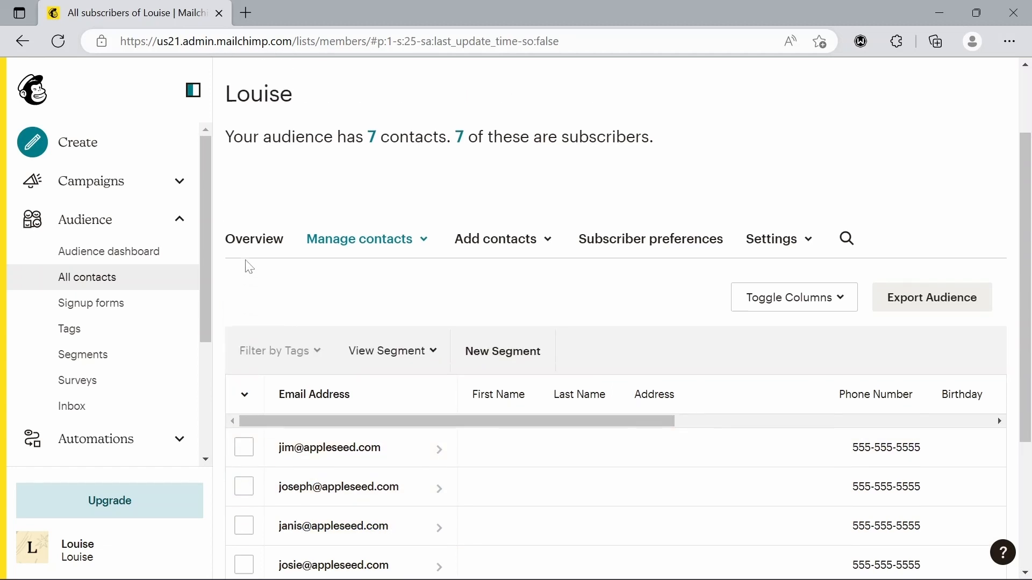
left_click_drag(225, 242, 622, 243)
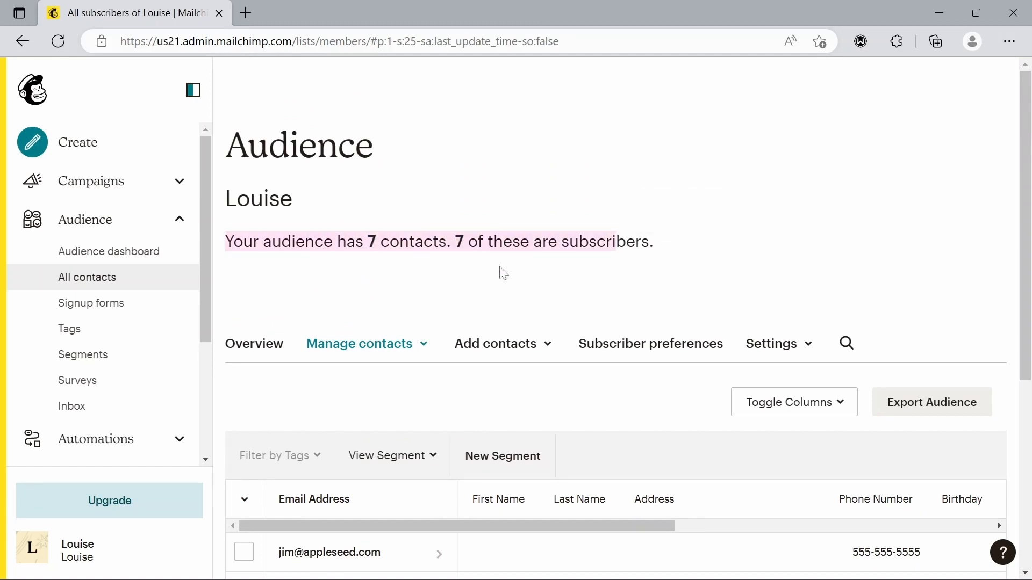
Create a new regular email campaign and select the Classic Builder for its design
left_click(131, 177)
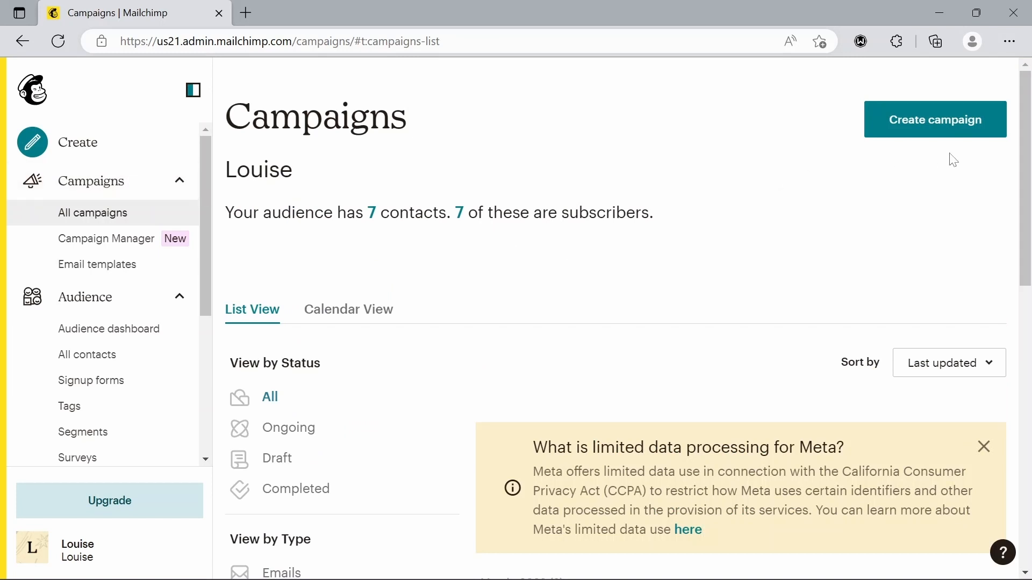
left_click(951, 123)
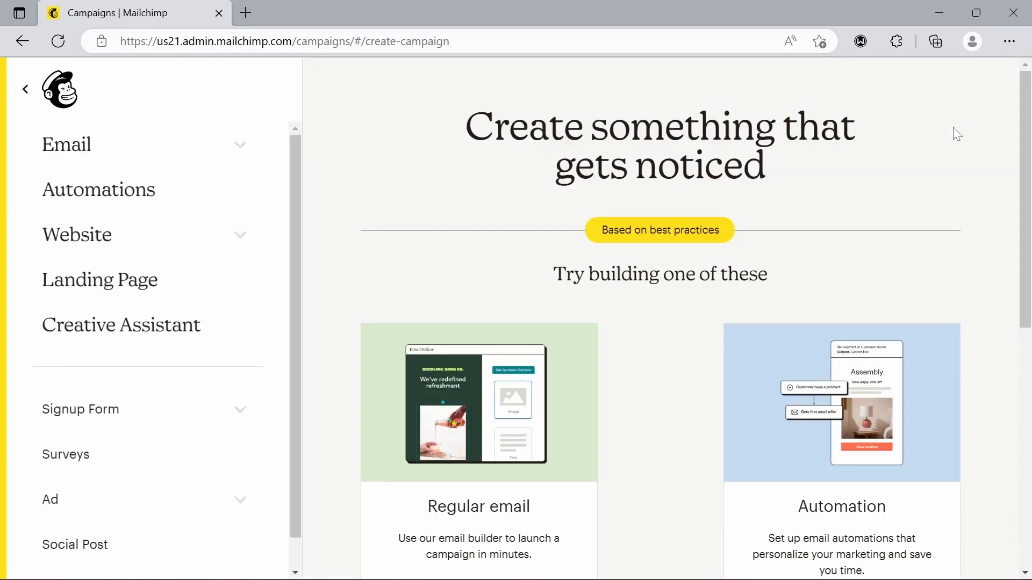
scroll(987, 241, "down", 9)
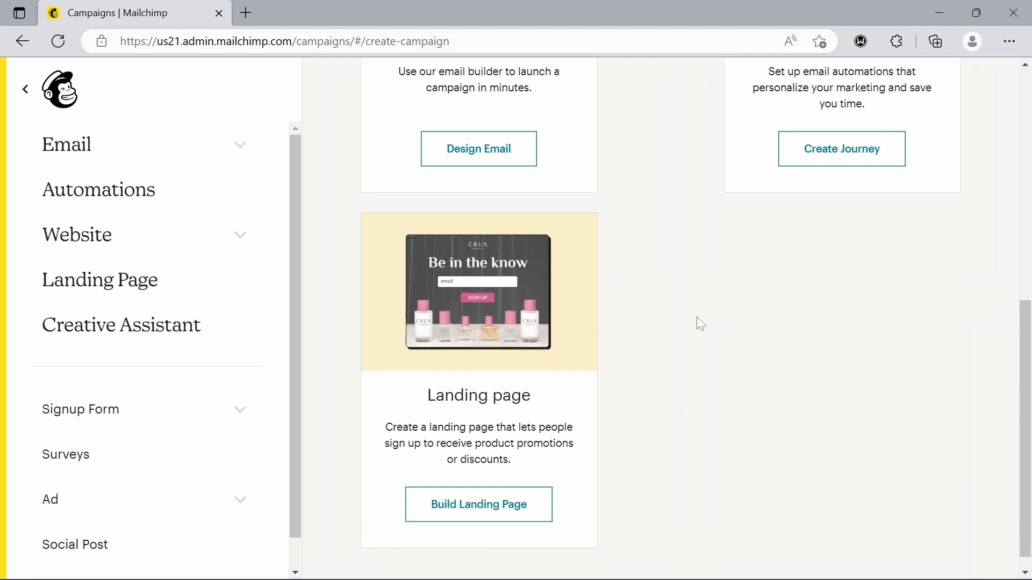
scroll(698, 323, "up", 4)
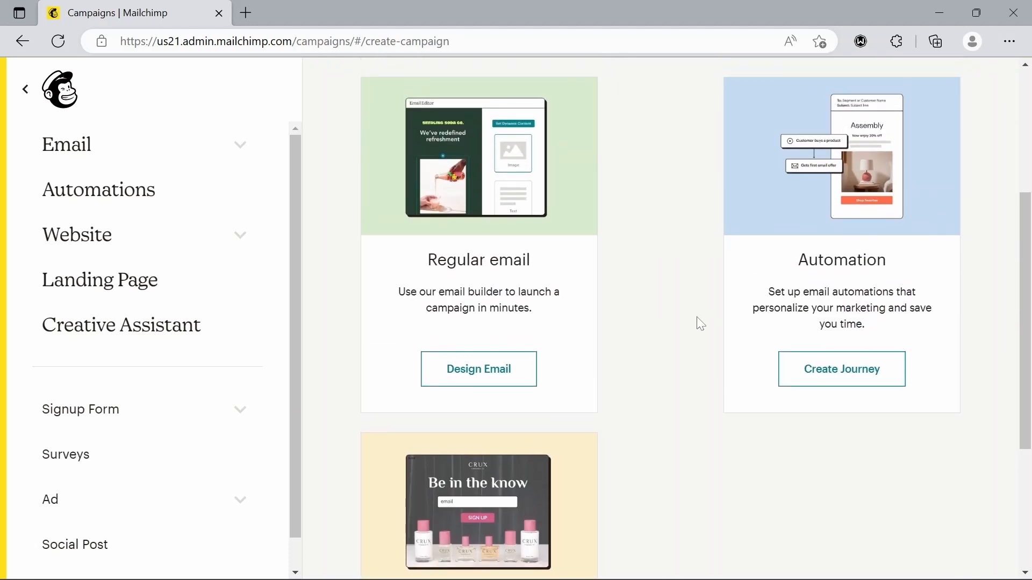
left_click(512, 374)
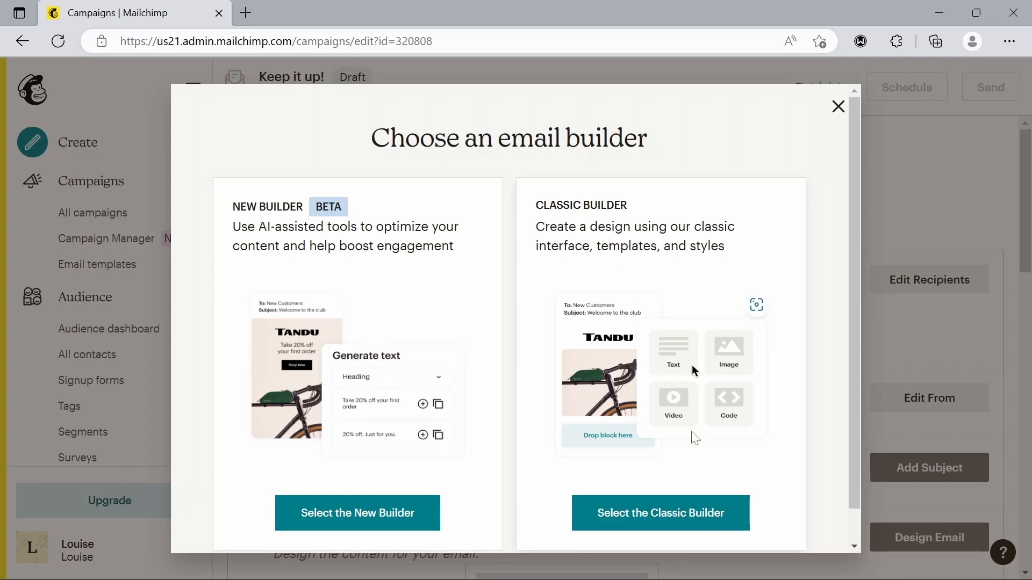
left_click(696, 512)
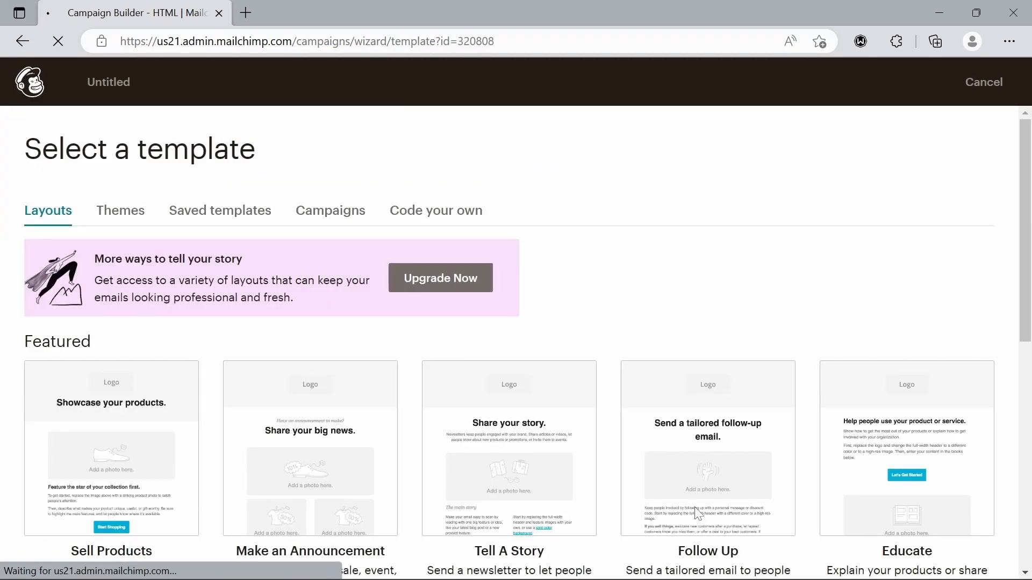
Browse the available layouts and themes, and choose the featured Art Newsletter theme as the email's template
scroll(695, 508, "down", 8)
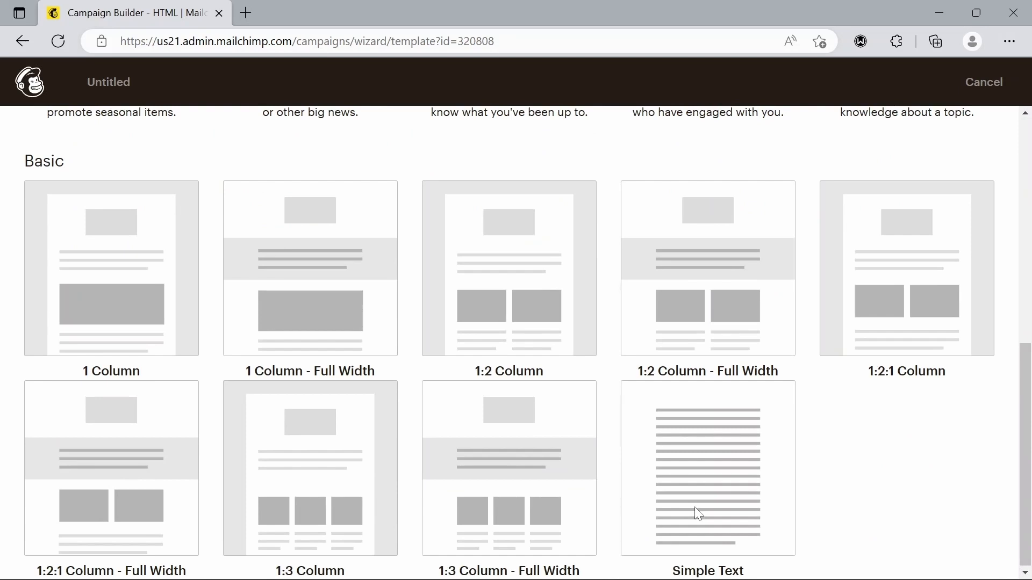
scroll(694, 507, "up", 6)
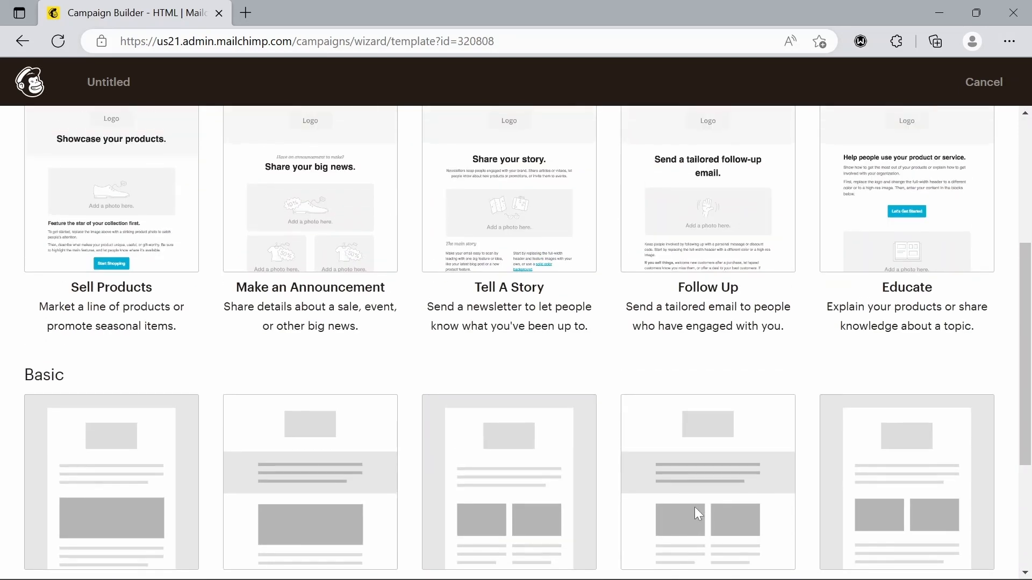
scroll(695, 508, "up", 2)
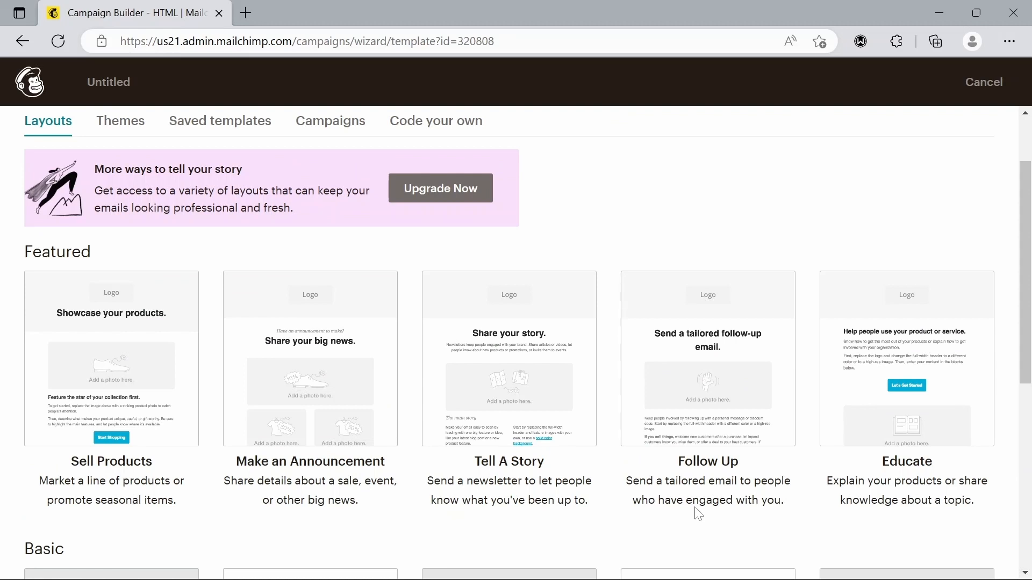
scroll(697, 514, "up", 1)
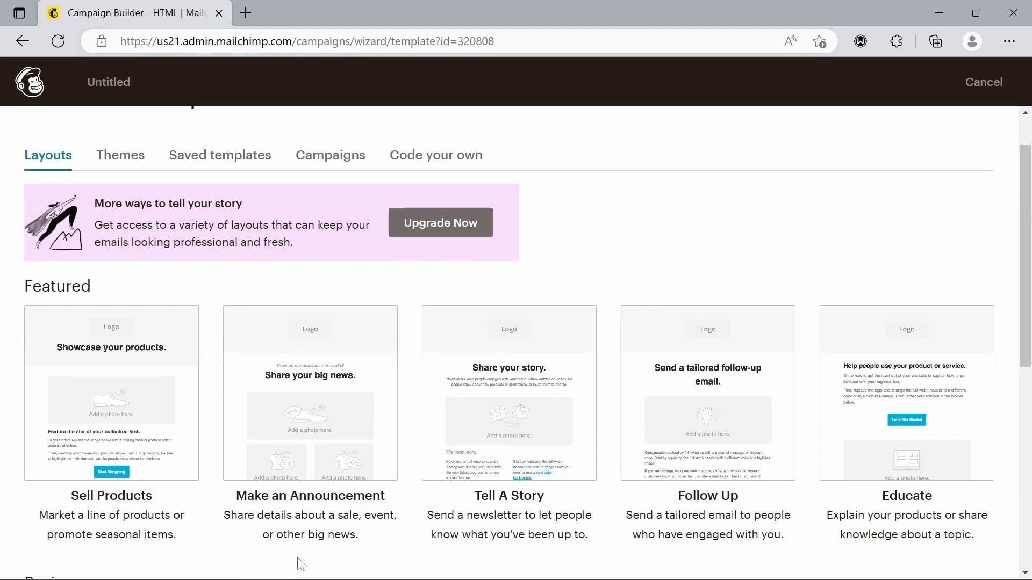
left_click(122, 156)
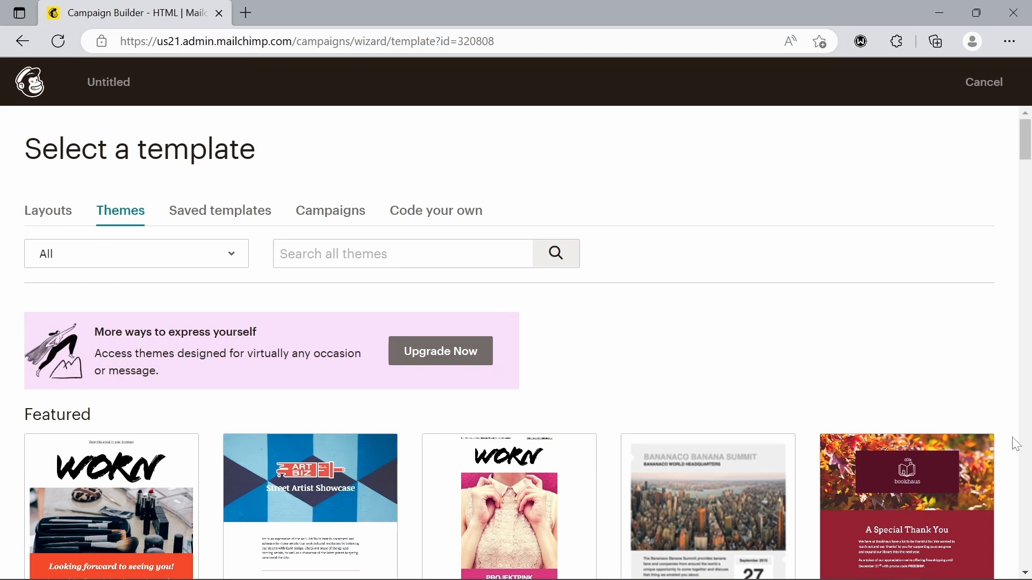
scroll(1016, 445, "down", 15)
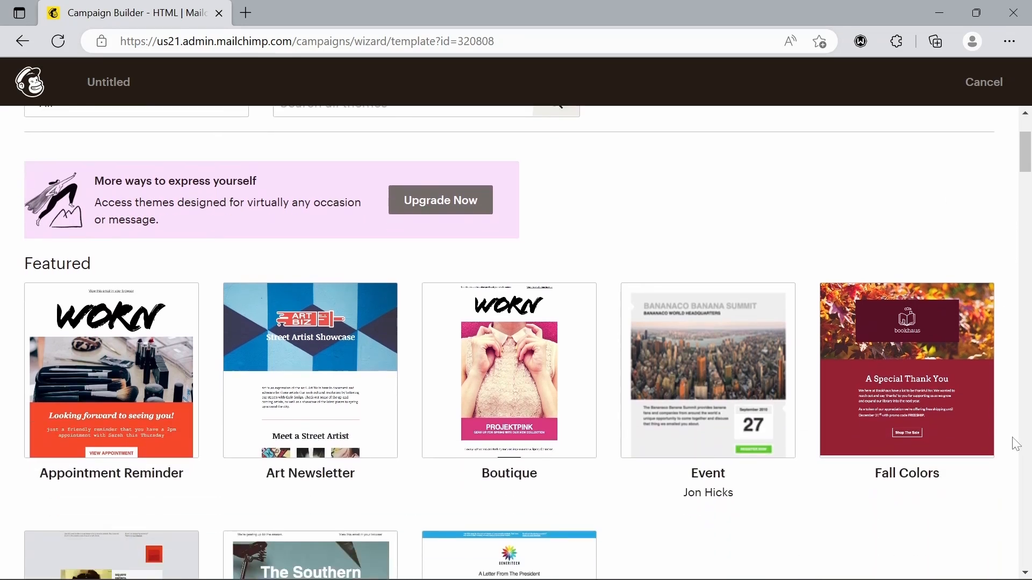
scroll(1016, 445, "down", 15)
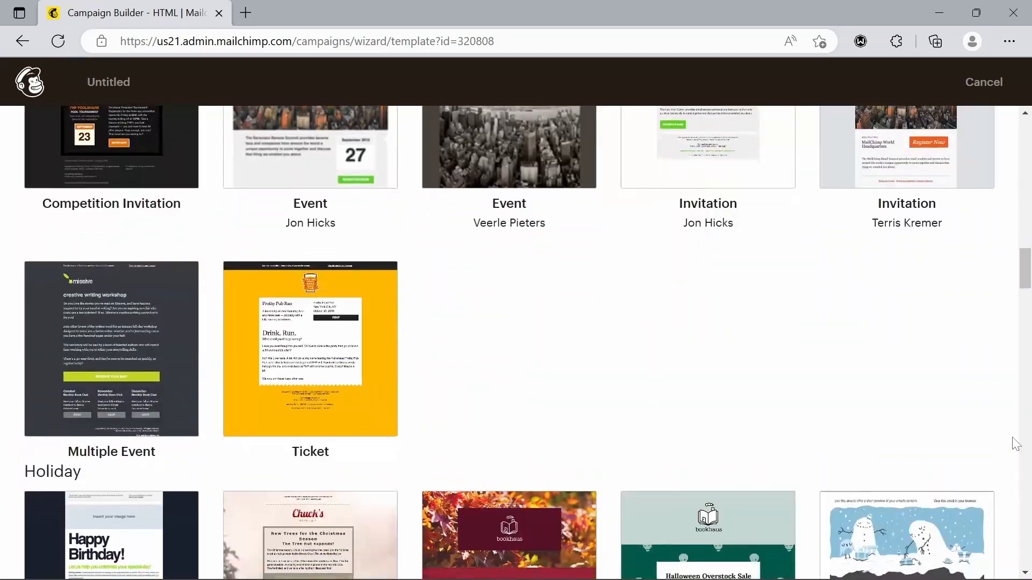
scroll(1017, 445, "up", 14)
scroll(1017, 444, "up", 10)
scroll(1016, 444, "down", 3)
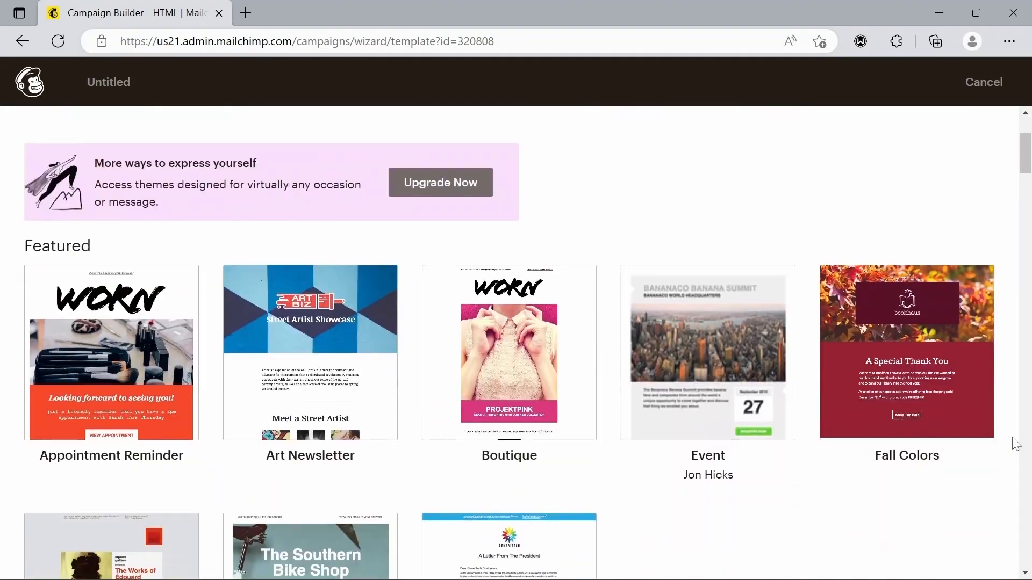
left_click(347, 398)
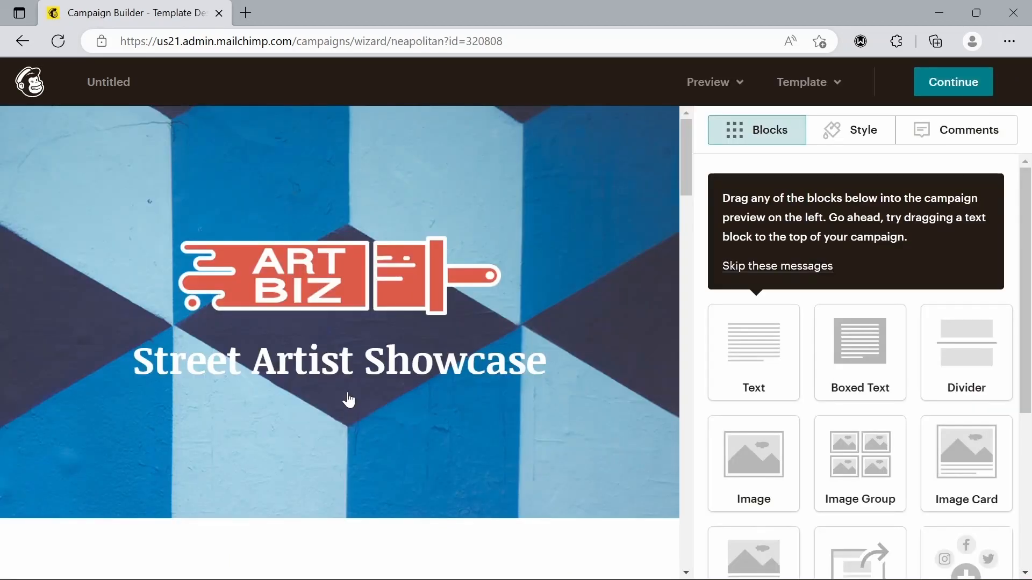
Review the newsletter template's content and open the Art Biz logo image block in the header for editing
scroll(380, 415, "down", 7)
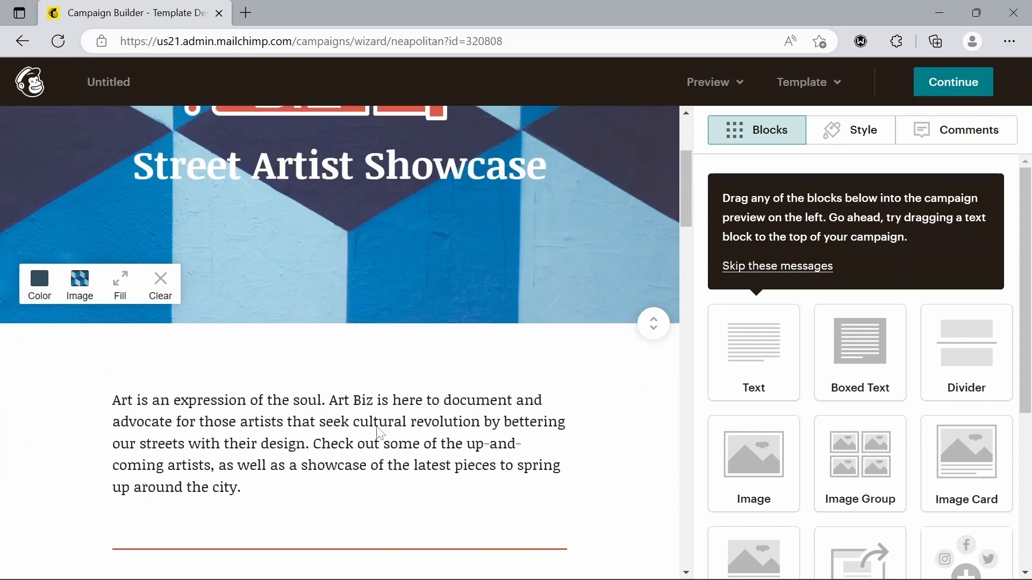
scroll(380, 425, "down", 2)
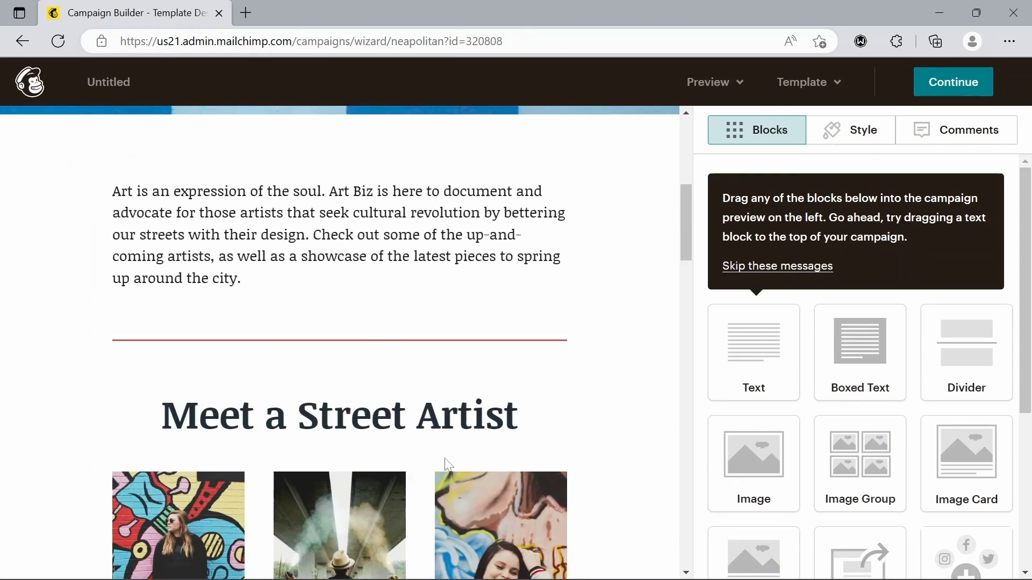
scroll(444, 458, "up", 8)
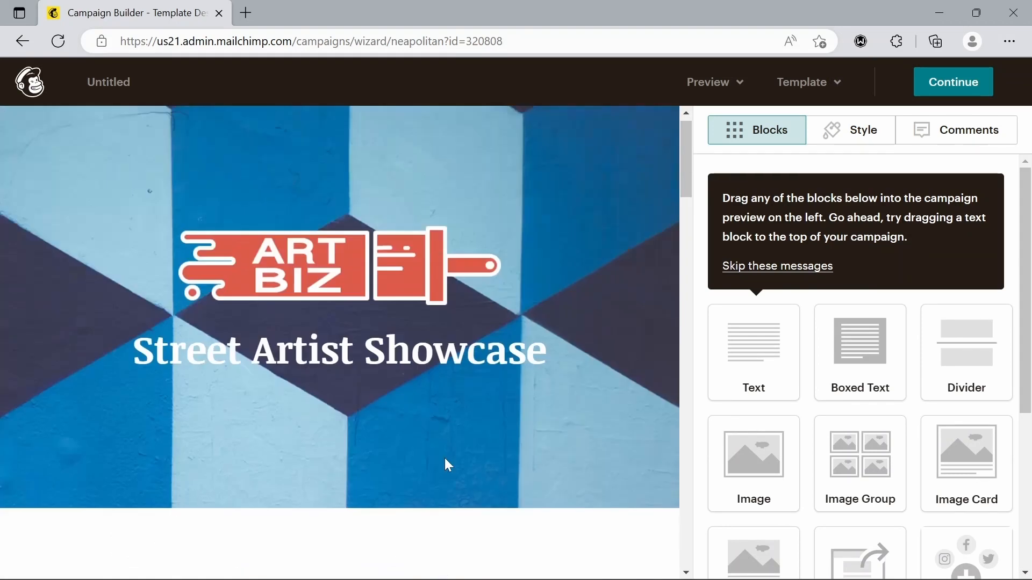
left_click(382, 289)
mouse_move(1010, 362)
left_mouse_down()
mouse_move(808, 368)
mouse_move(1013, 369)
left_mouse_up()
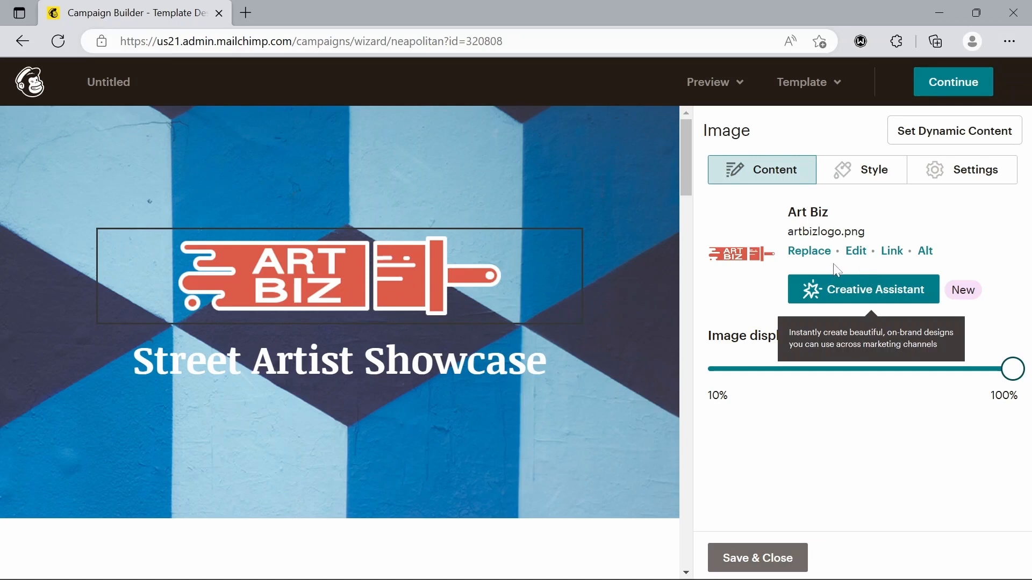
Replace the header logo with the "happy thursday!" pug GIF from Giphy and reduce its display size to roughly a quarter
left_click(809, 251)
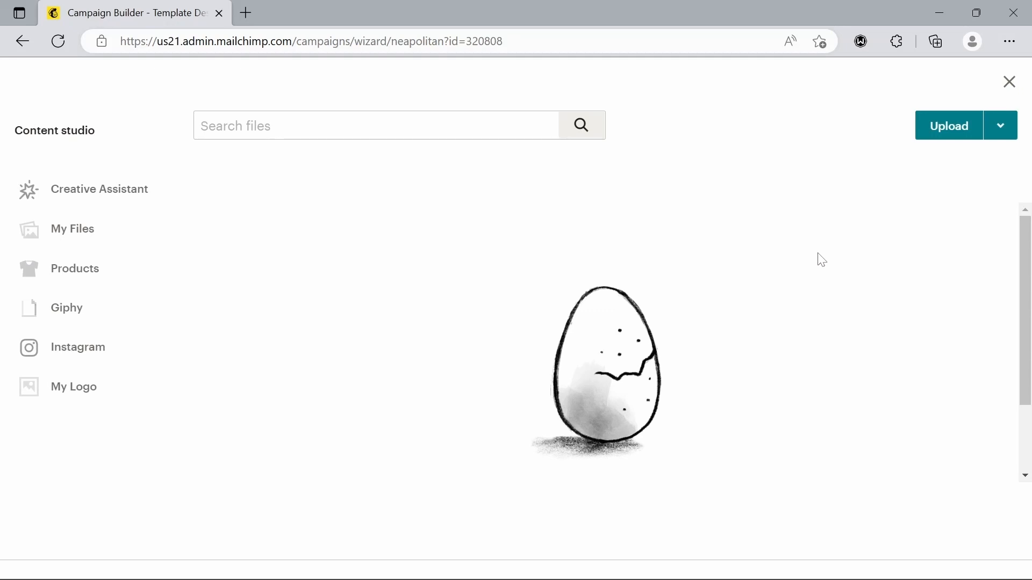
left_click(77, 321)
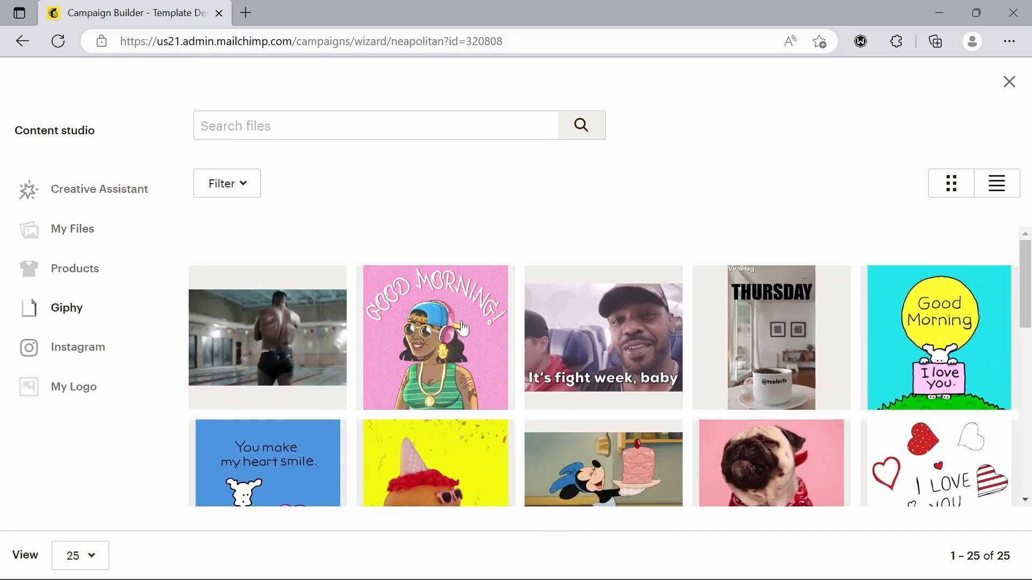
scroll(704, 361, "down", 2)
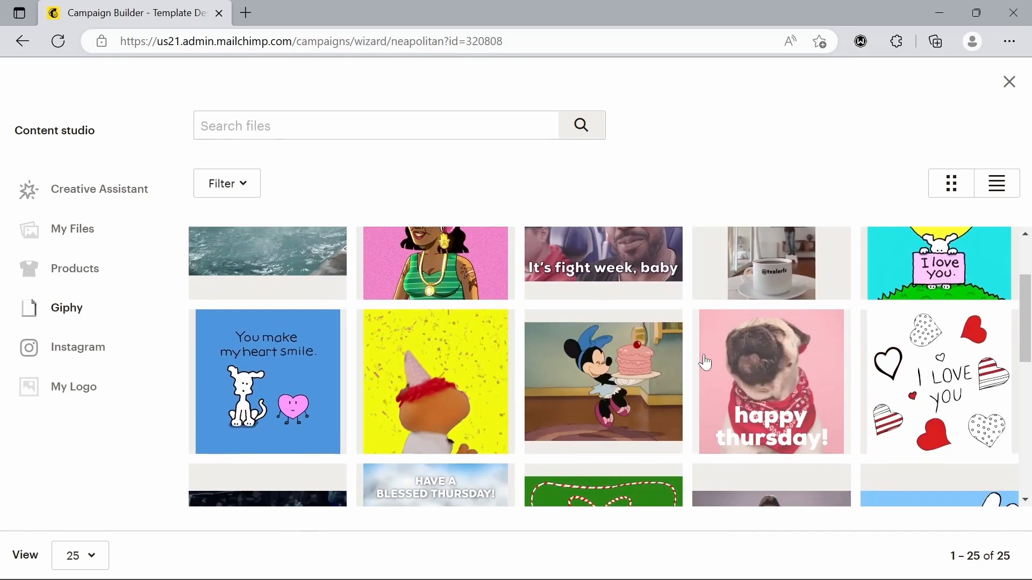
scroll(705, 363, "down", 1)
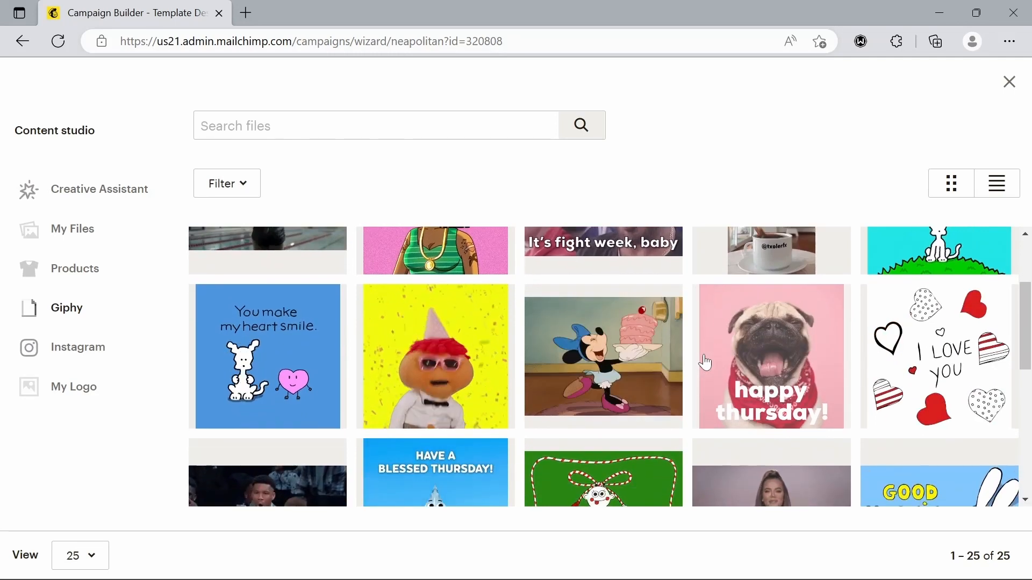
left_click(787, 379)
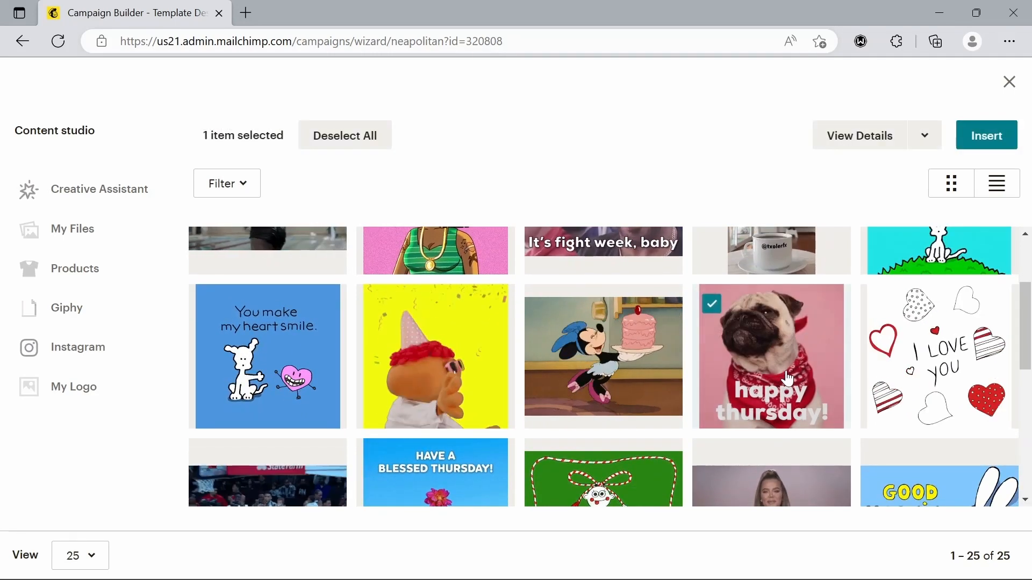
left_click(985, 141)
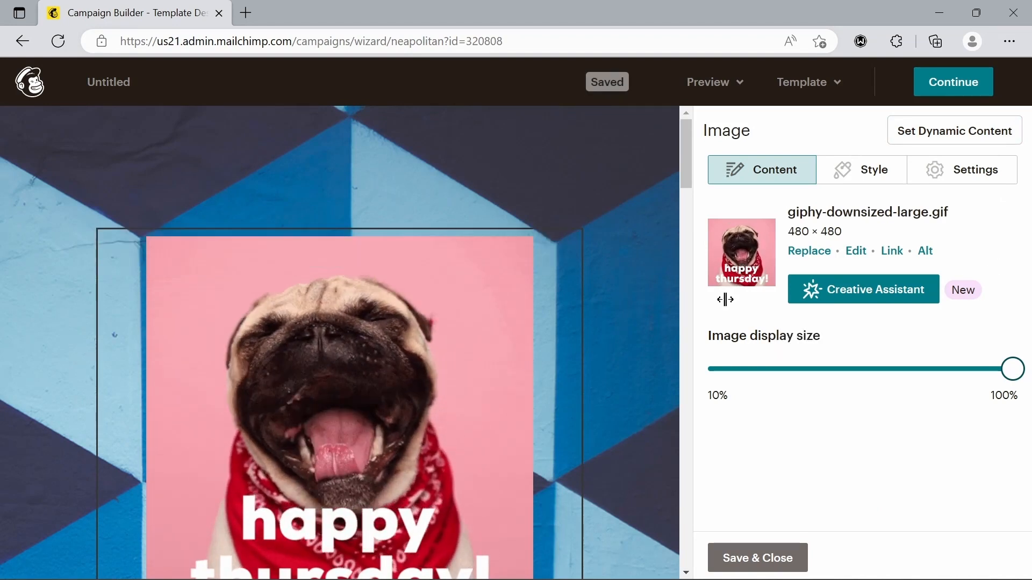
left_click_drag(1014, 369, 771, 361)
mouse_move(634, 385)
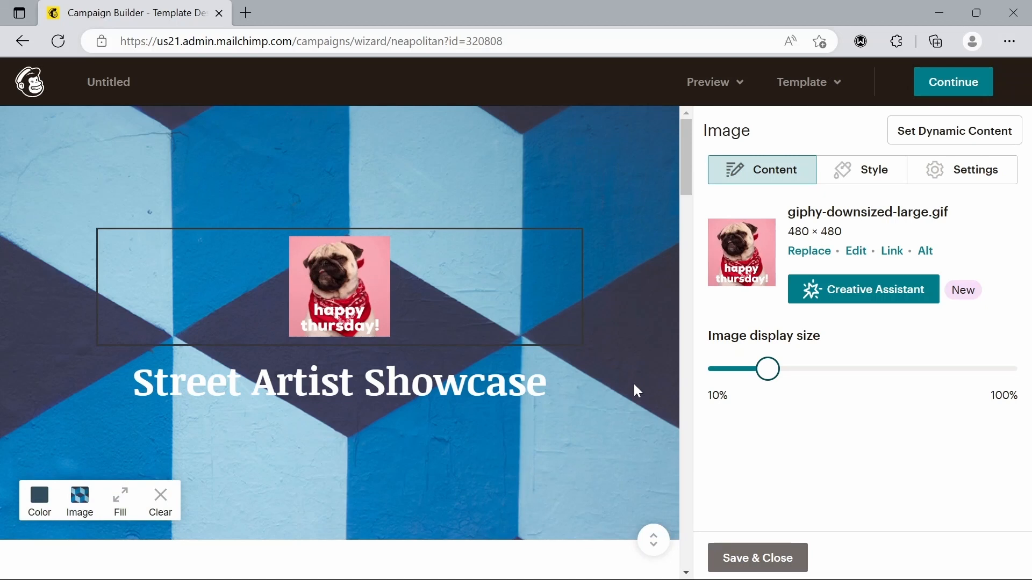
Retype the last letters of the "Street Artist Showcase" heading and make the whole heading bold
left_click(495, 402)
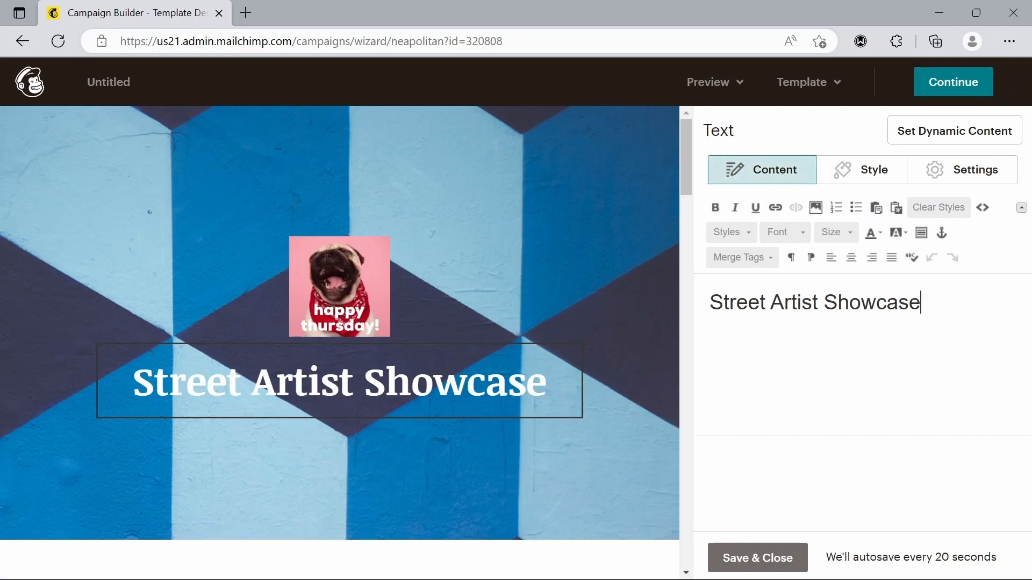
key("BackSpace")
key("BackSpace")
key("BackSpace")
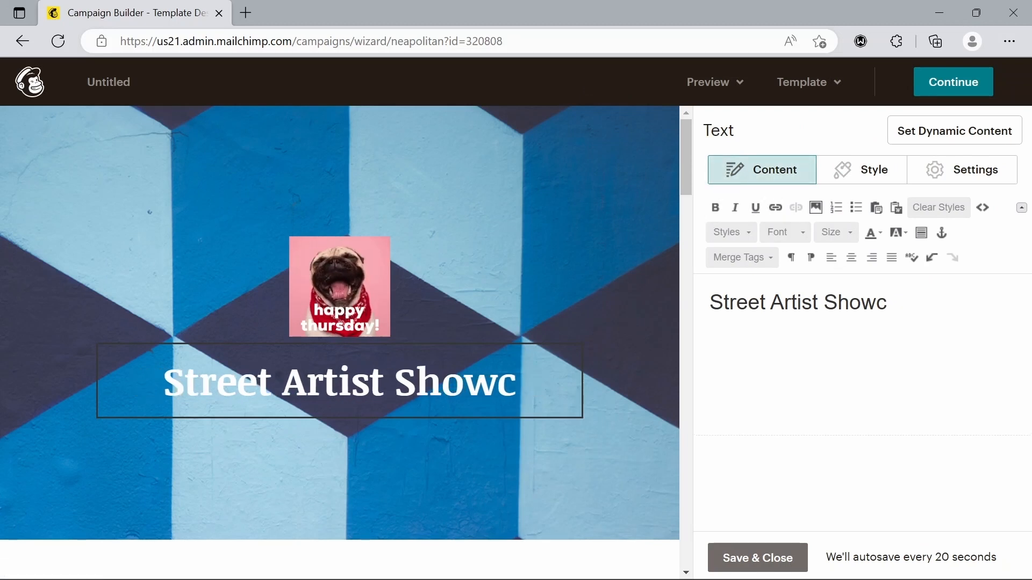
type("ase")
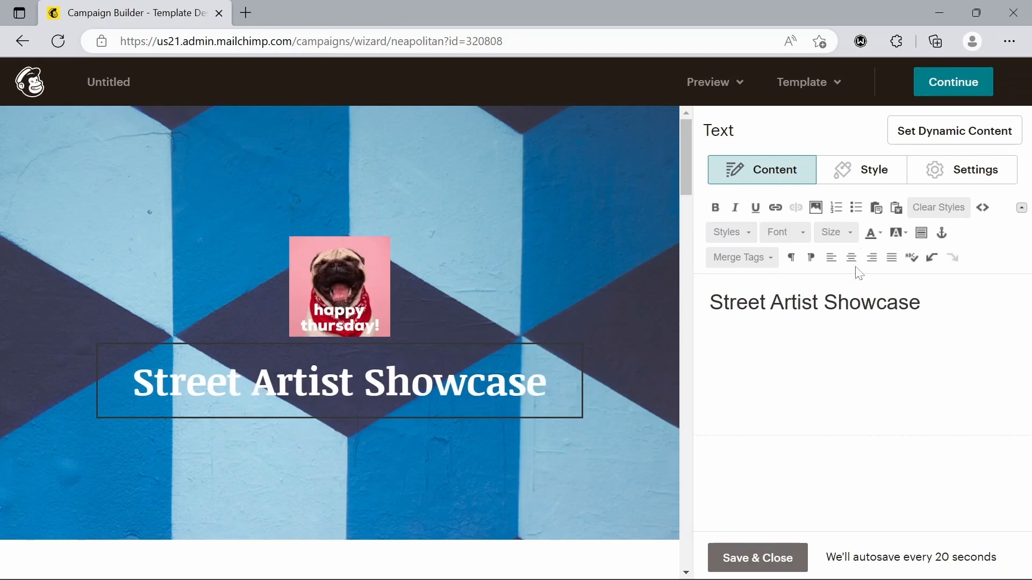
left_click_drag(920, 302, 690, 294)
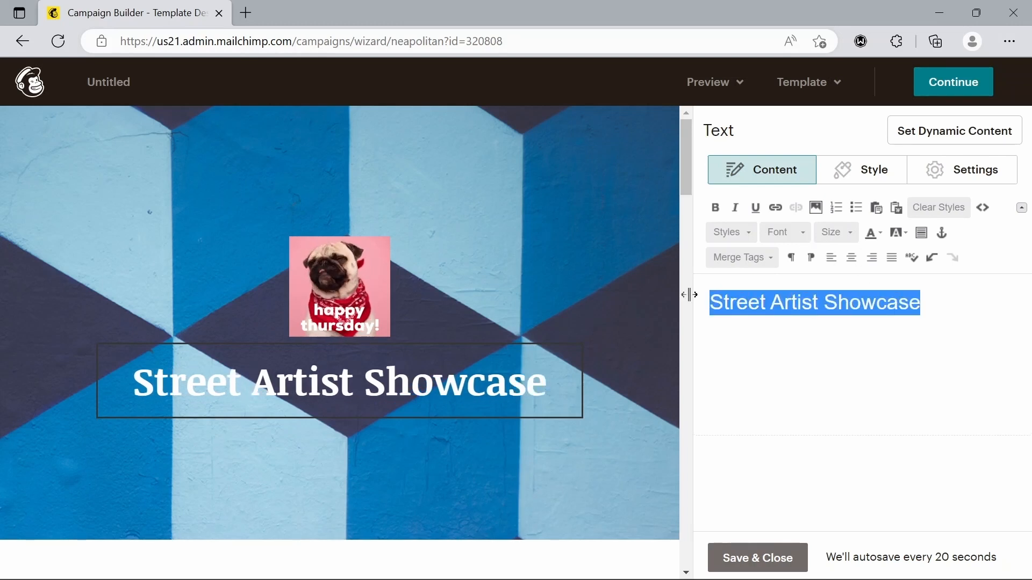
left_click(716, 209)
key("Right")
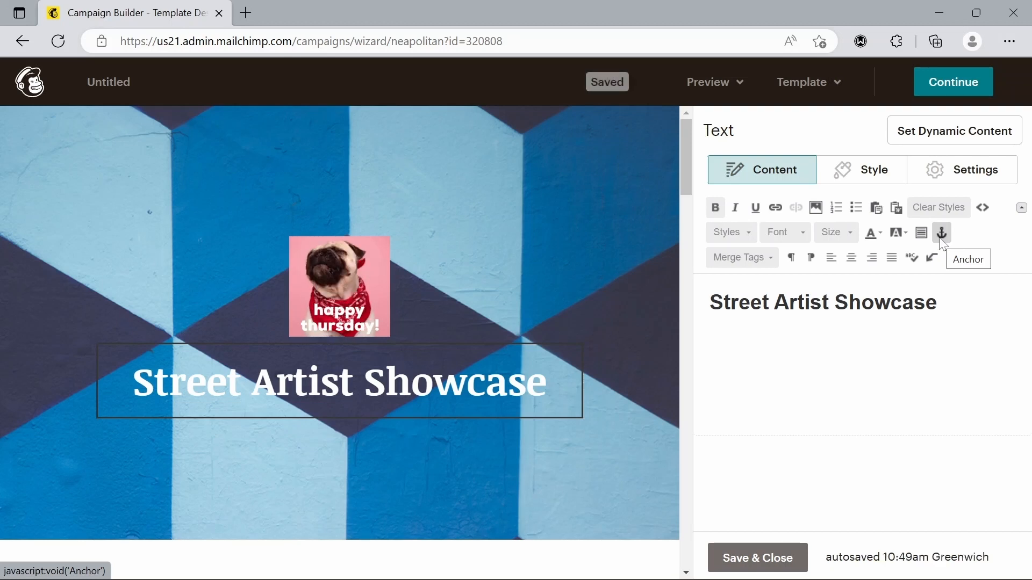
Finish the design without making the Classic Builder the default editor, and rename the campaign "Tutorial."
left_click(961, 96)
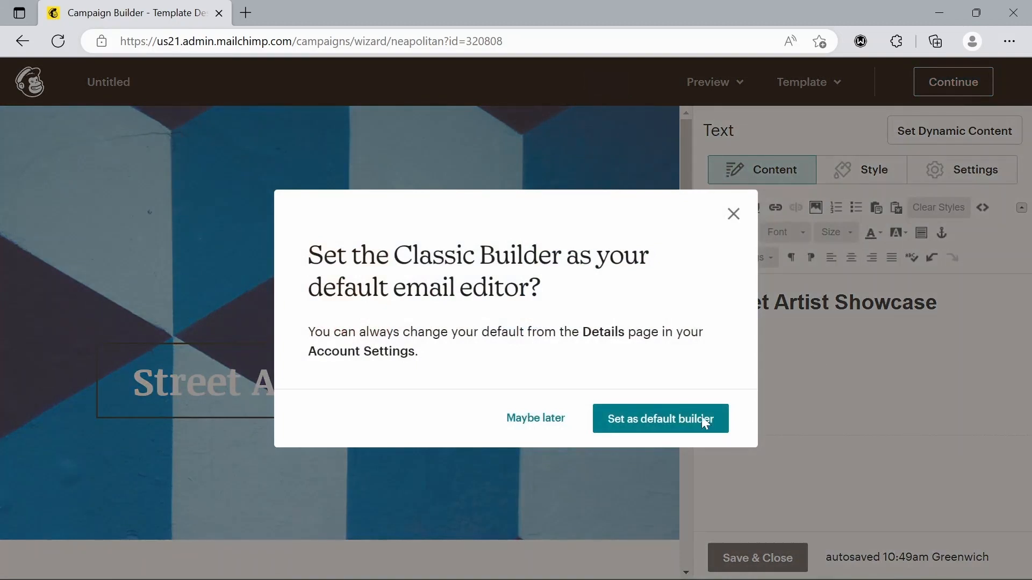
left_click(543, 427)
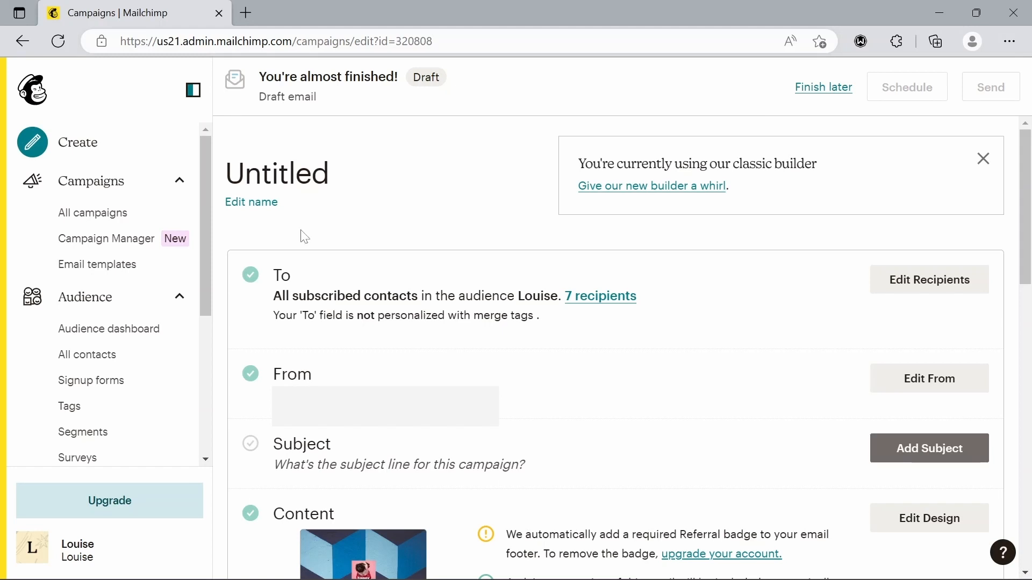
left_click(256, 209)
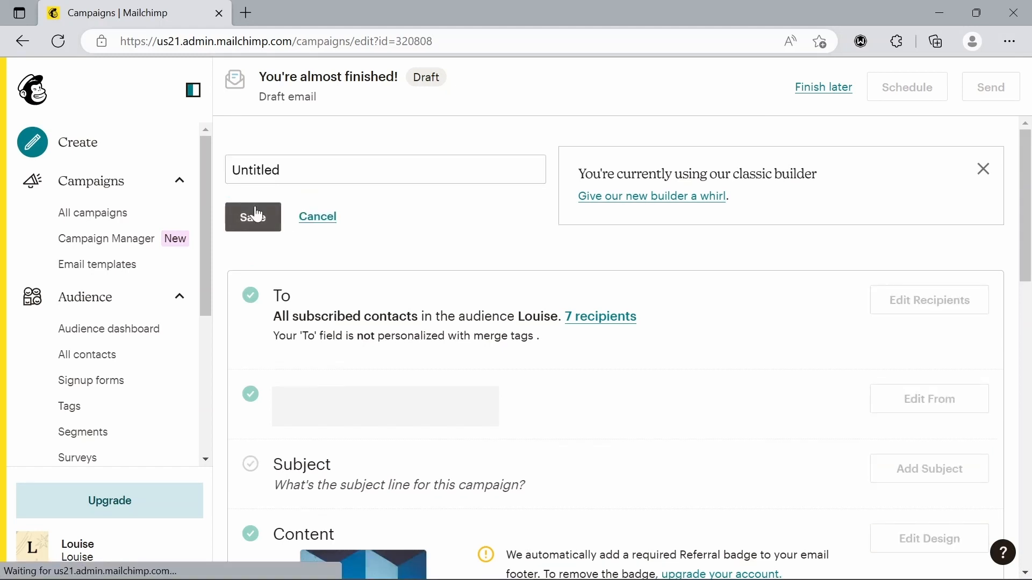
left_click(289, 170)
key("BackSpace")
key("BackSpace")
key("BackSpace")
key("BackSpace")
key("BackSpace")
key("BackSpace")
key("BackSpace")
key("BackSpace")
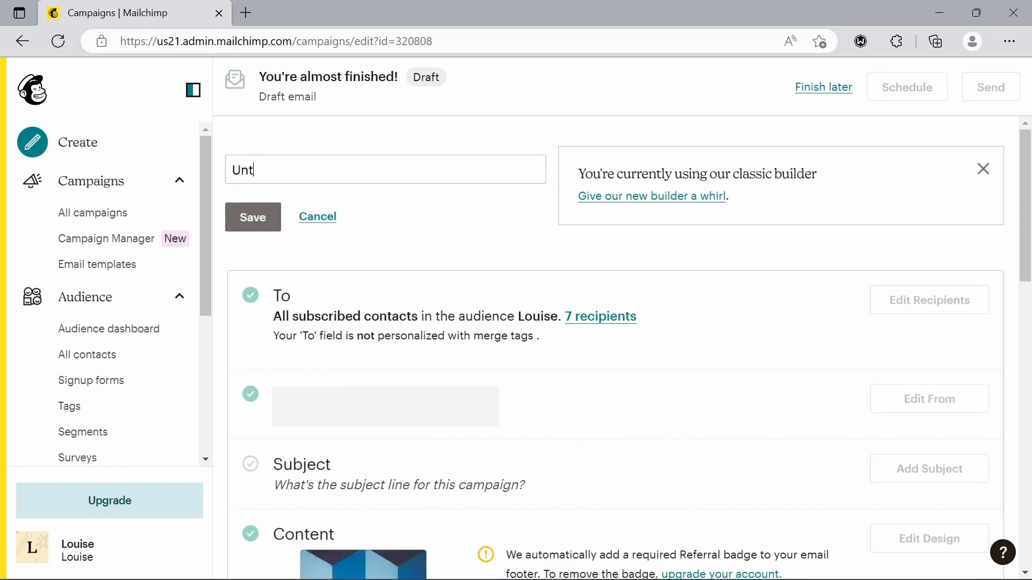
type("T")
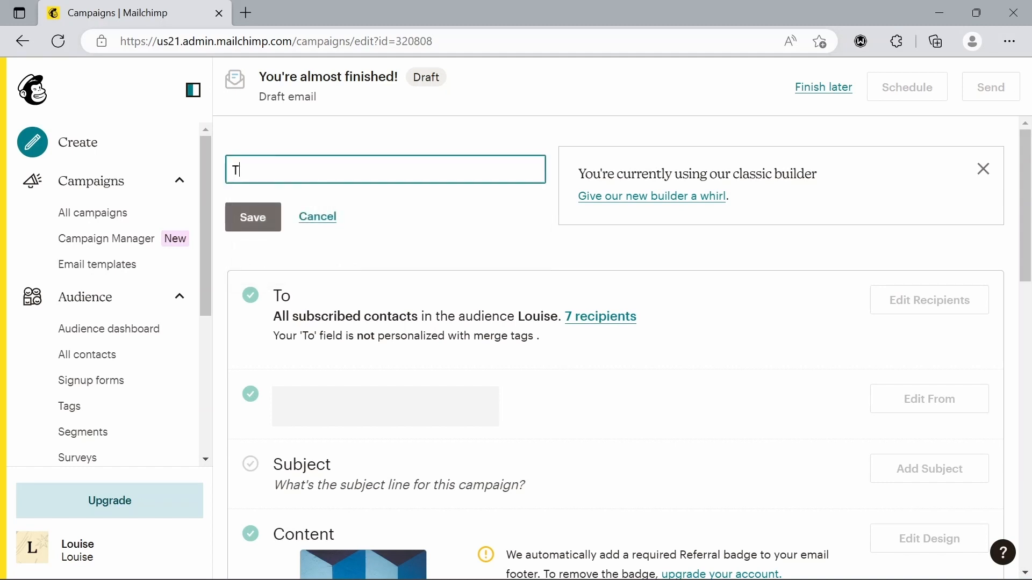
type("utorial.")
left_click(259, 215)
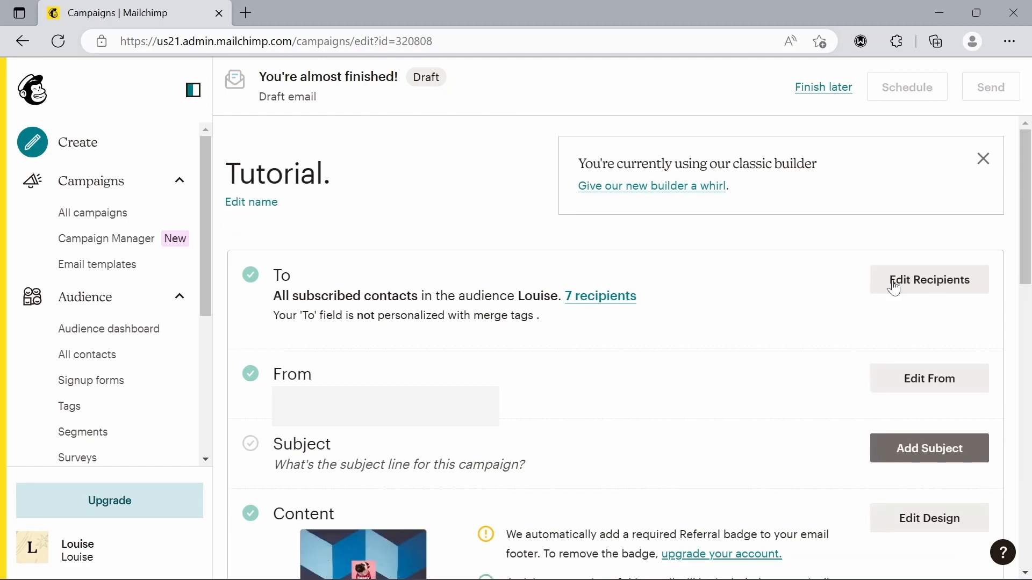
Choose the existing audience of subscribed contacts as the campaign's recipients and save the selection
left_click(895, 288)
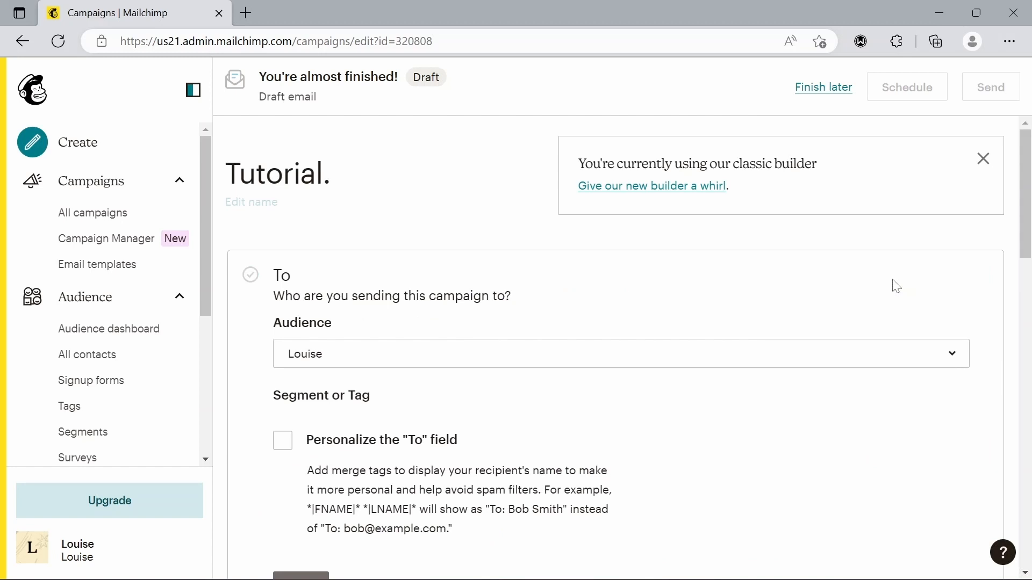
left_click(785, 362)
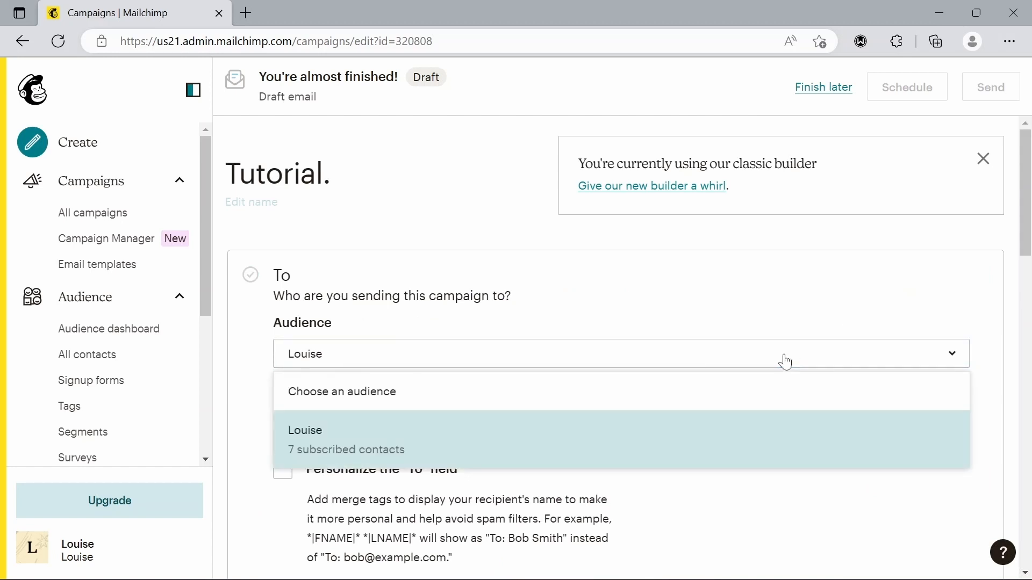
left_click(729, 434)
scroll(729, 434, "down", 1)
left_click(300, 554)
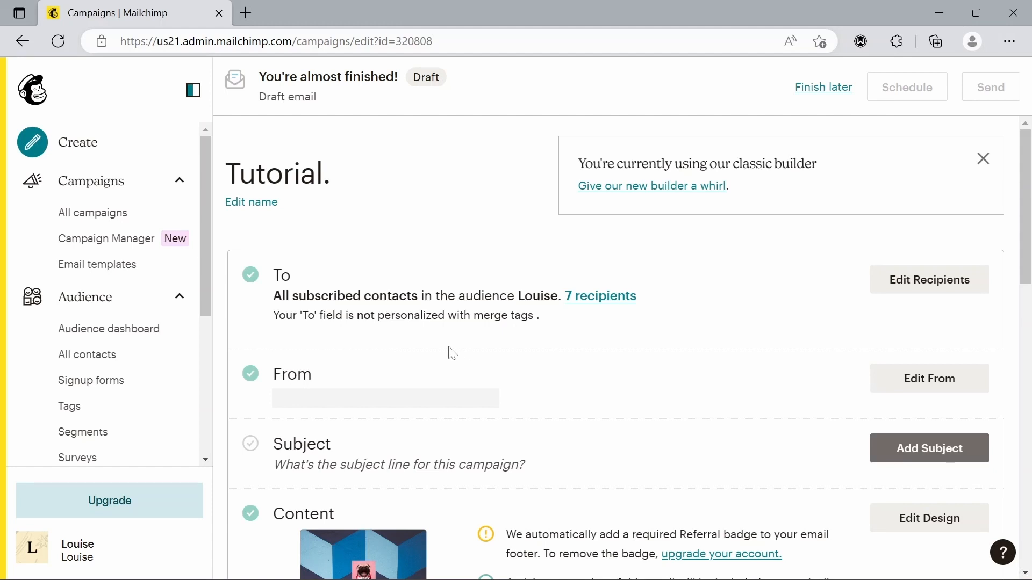
Add "Tutorial." as the campaign's subject line, leave the preview text empty, and save it
scroll(452, 353, "down", 5)
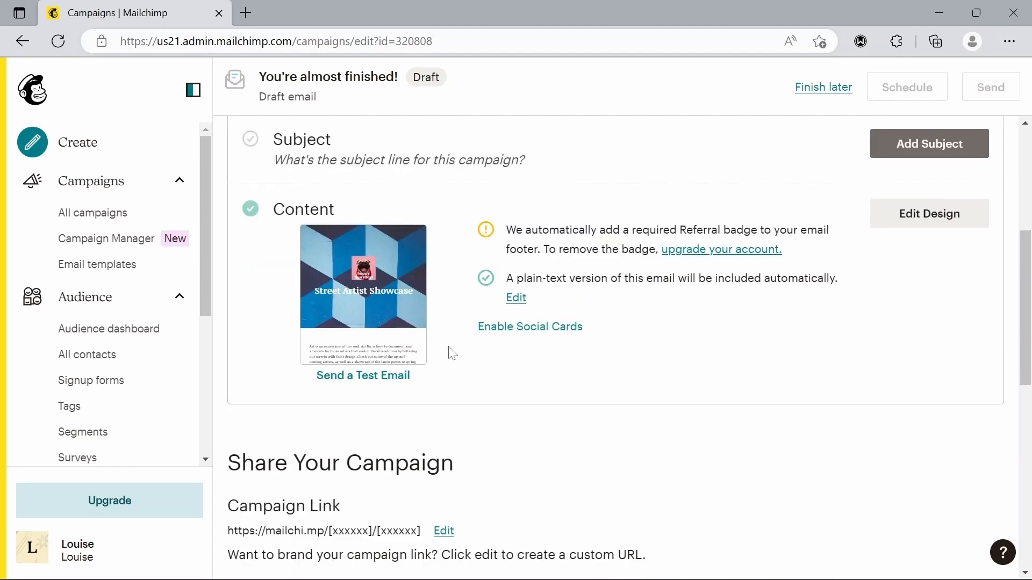
left_click(872, 154)
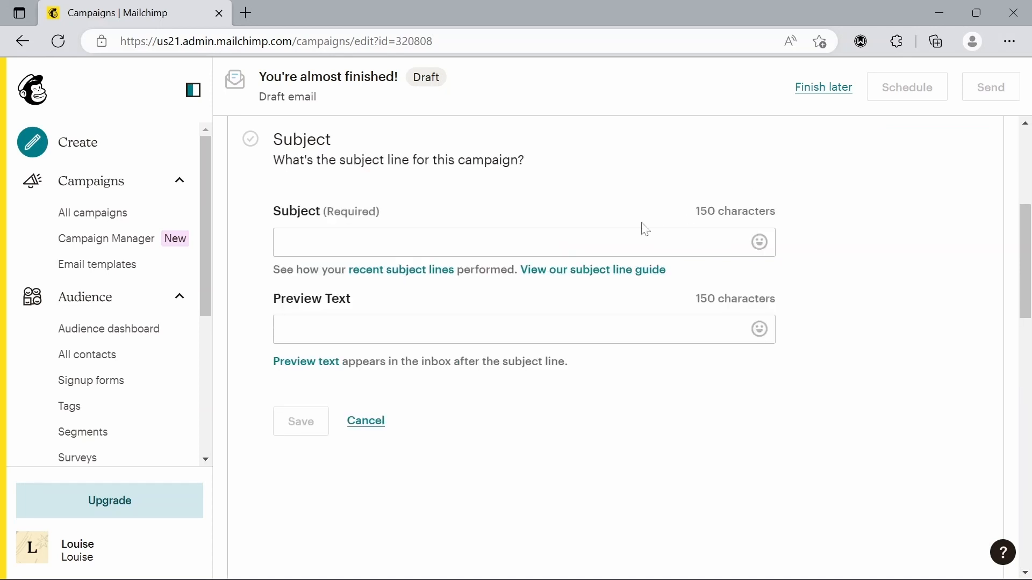
left_click(643, 241)
type("Tutorial.")
left_click(286, 431)
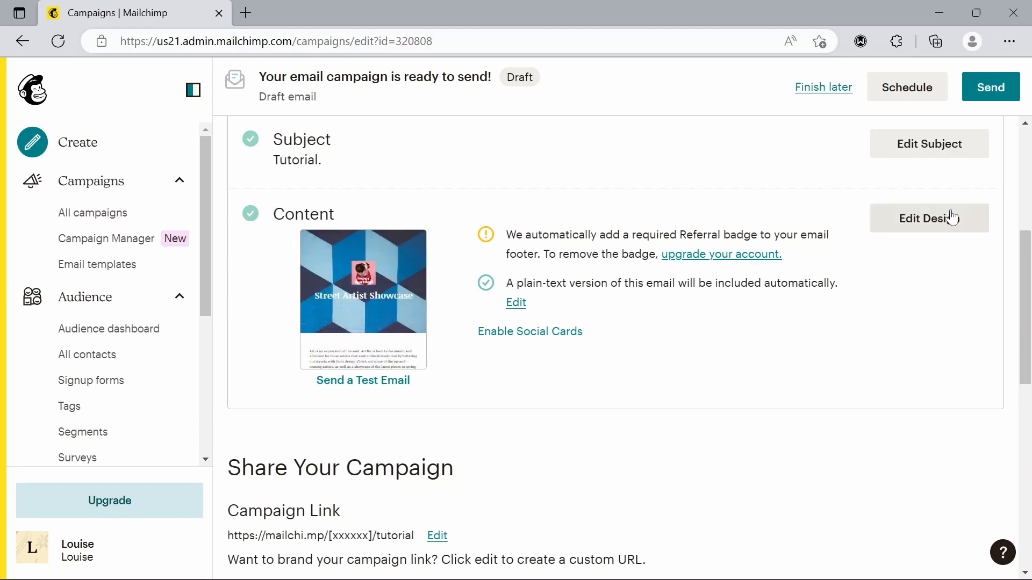
Review the campaign link, social post and tracking settings, and send the campaign to the audience immediately
scroll(754, 380, "down", 5)
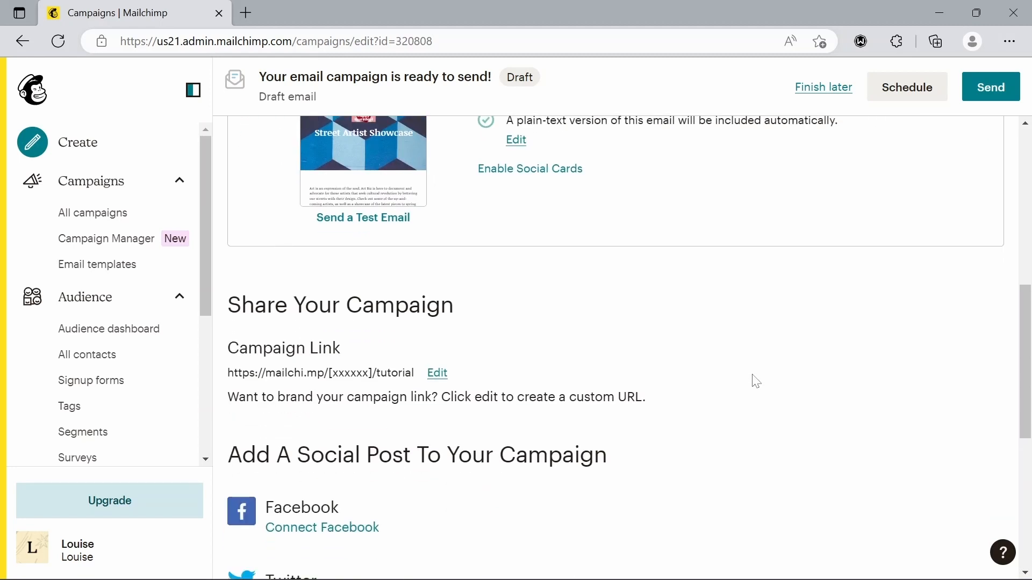
scroll(752, 380, "down", 2)
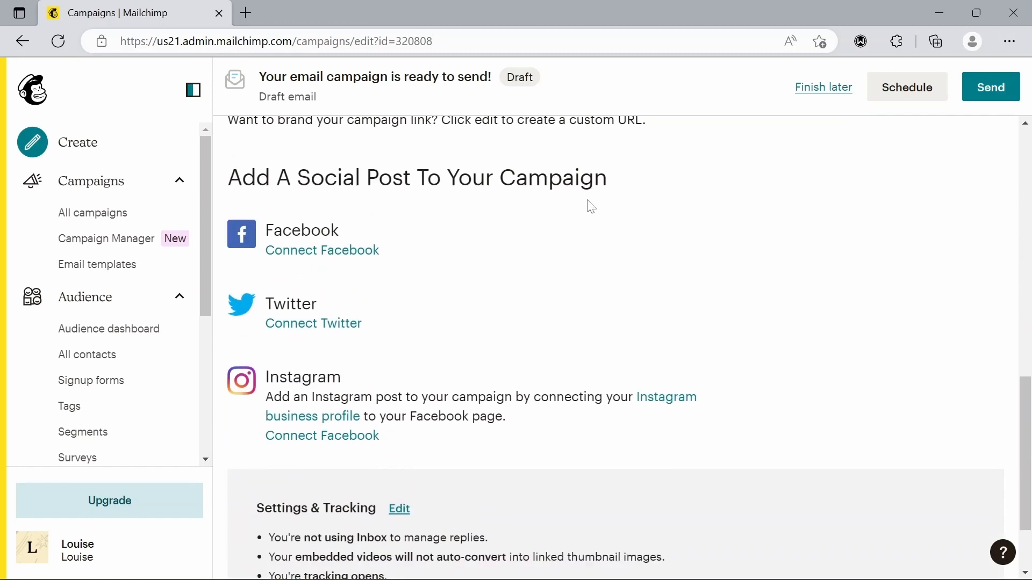
scroll(662, 285, "down", 2)
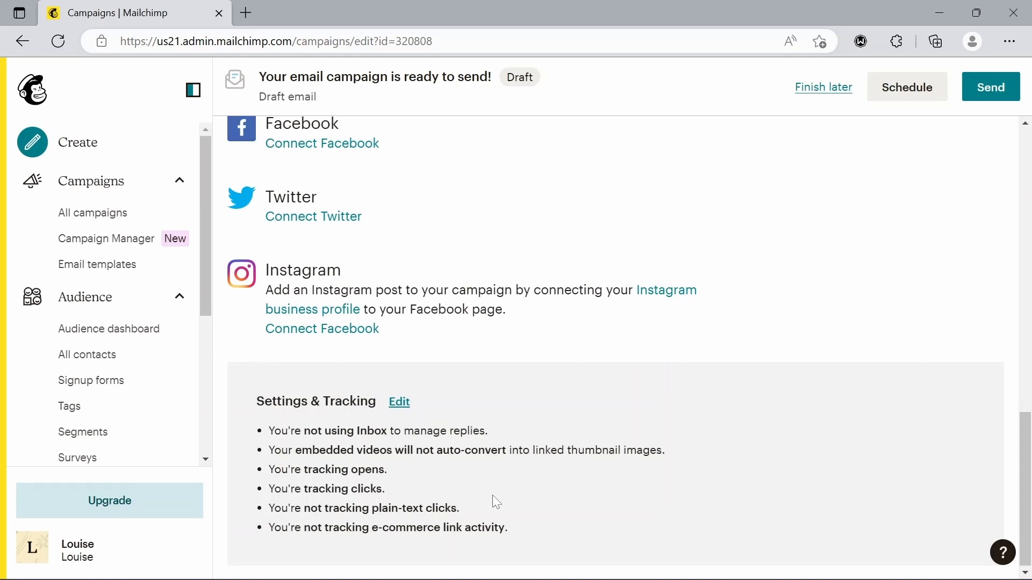
left_click(984, 95)
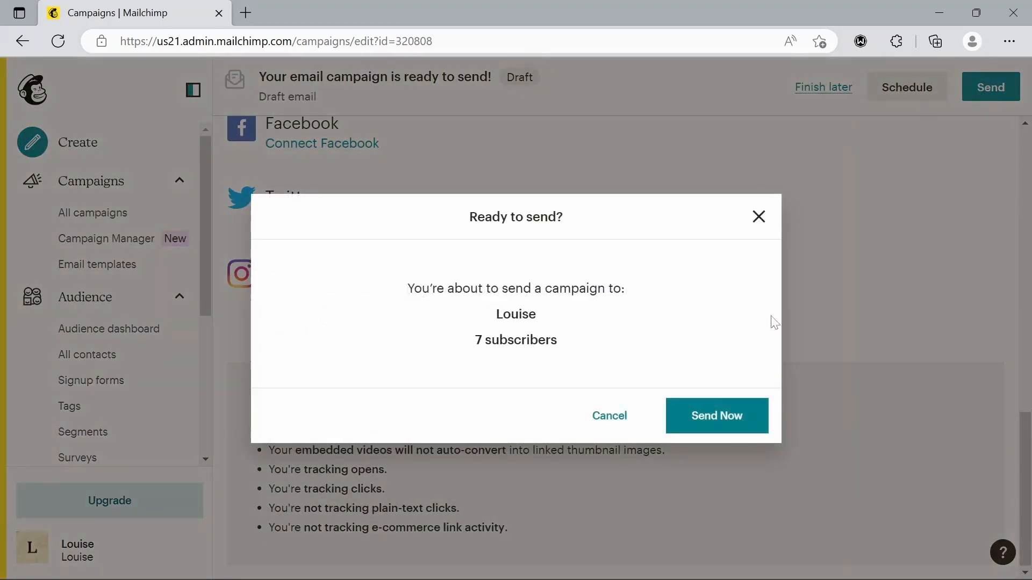
left_click(728, 415)
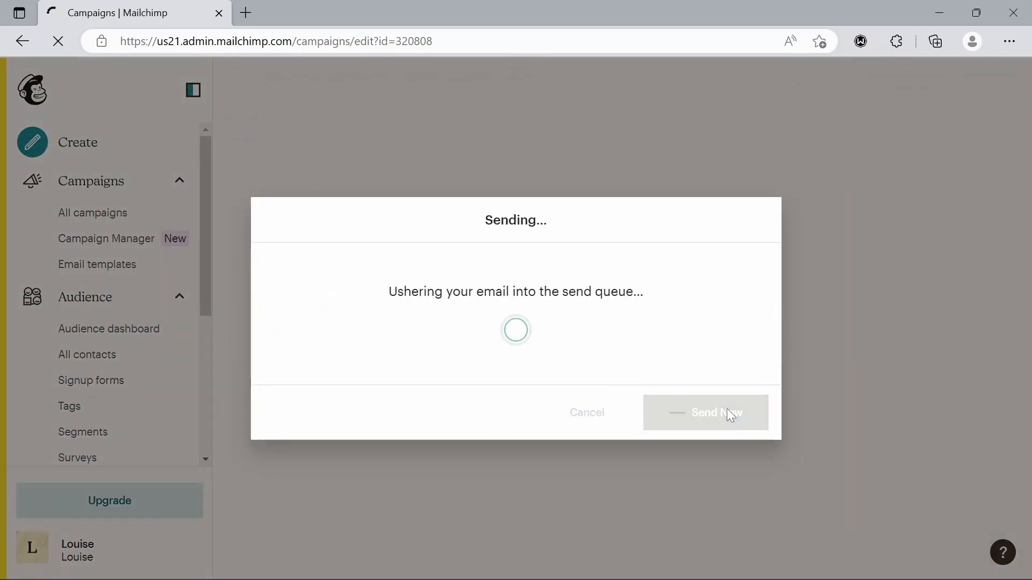